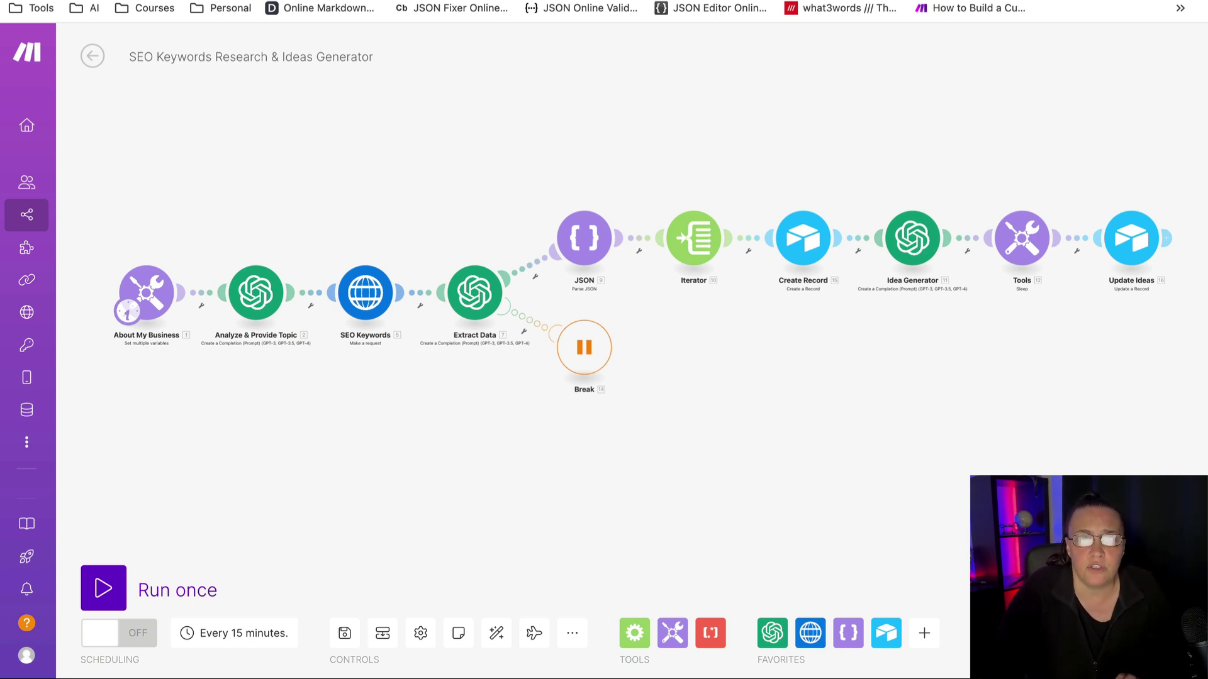
Bring up the Airtable SEO table and check its hidden Created and Modified fields.
left_click(972, 8)
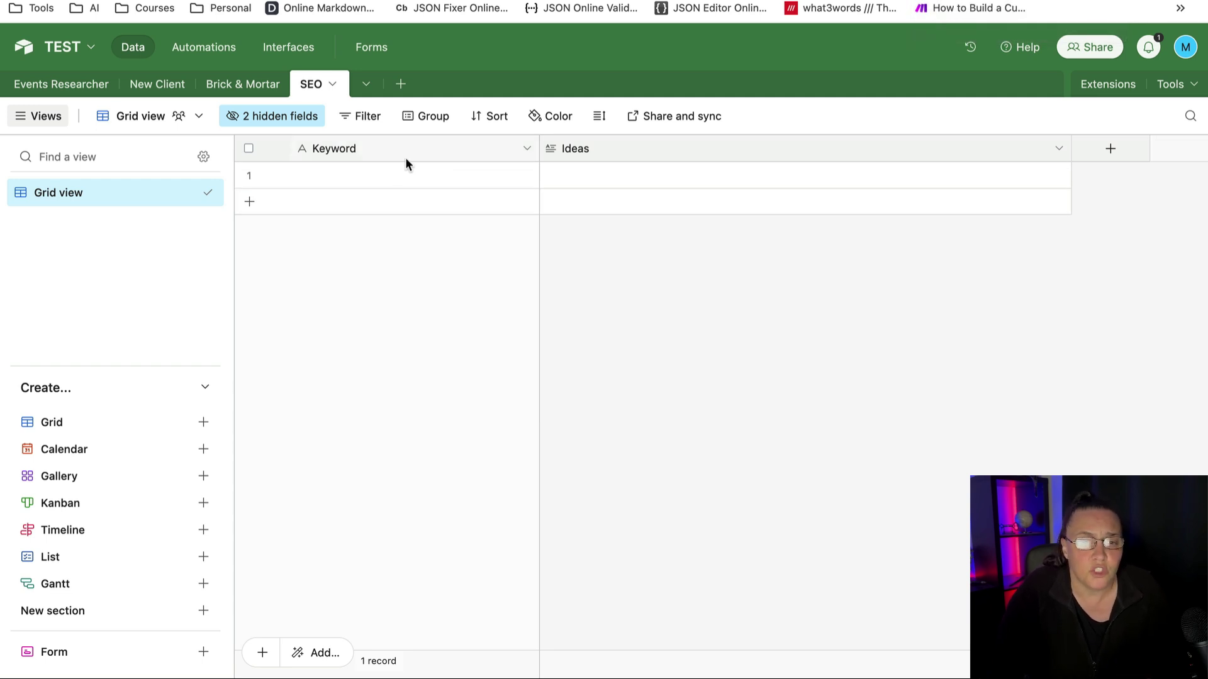
mouse_move(614, 175)
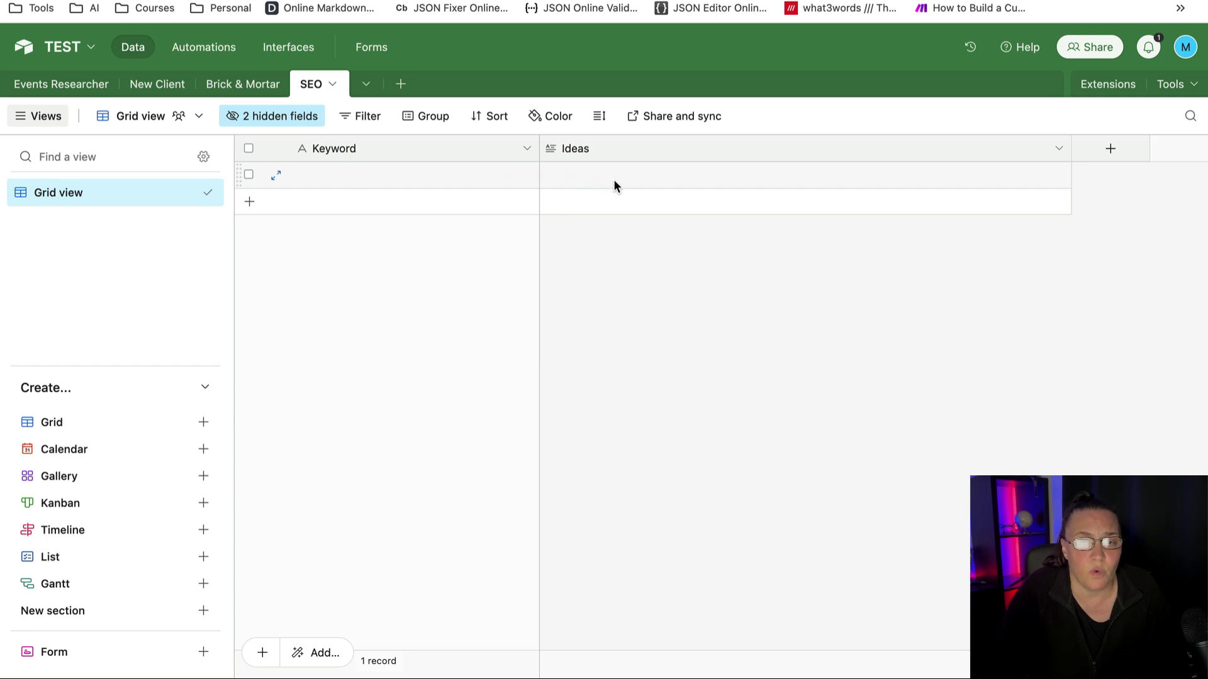
left_click(267, 117)
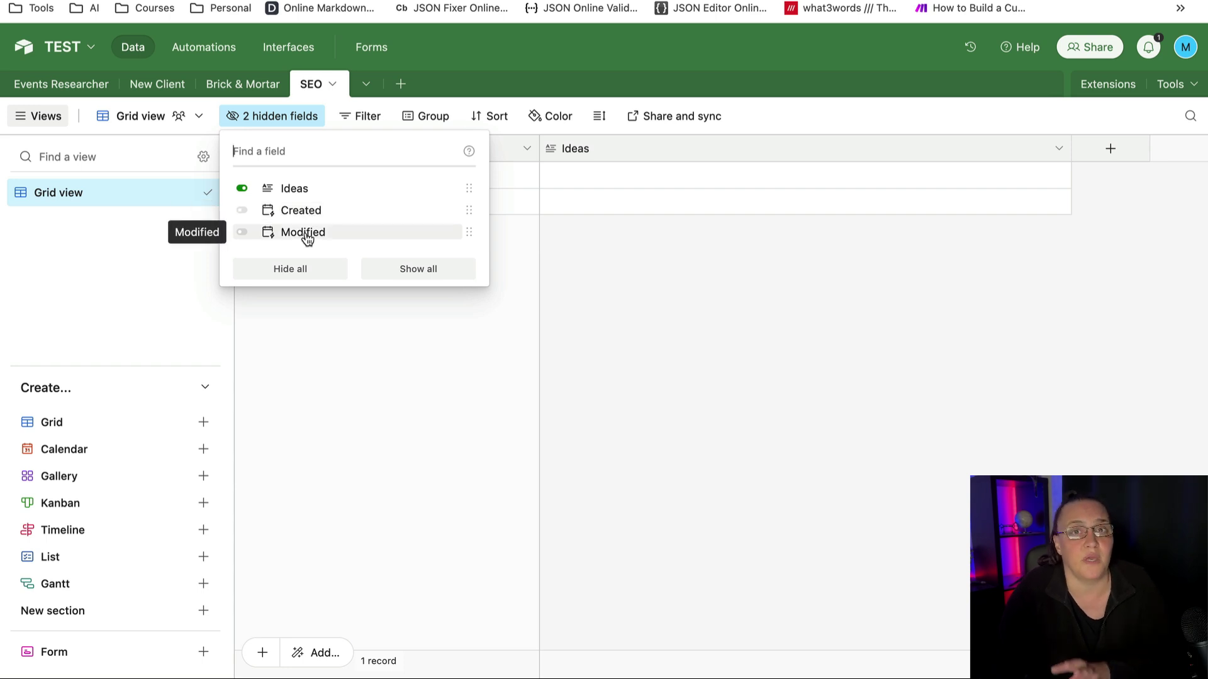
left_click(652, 356)
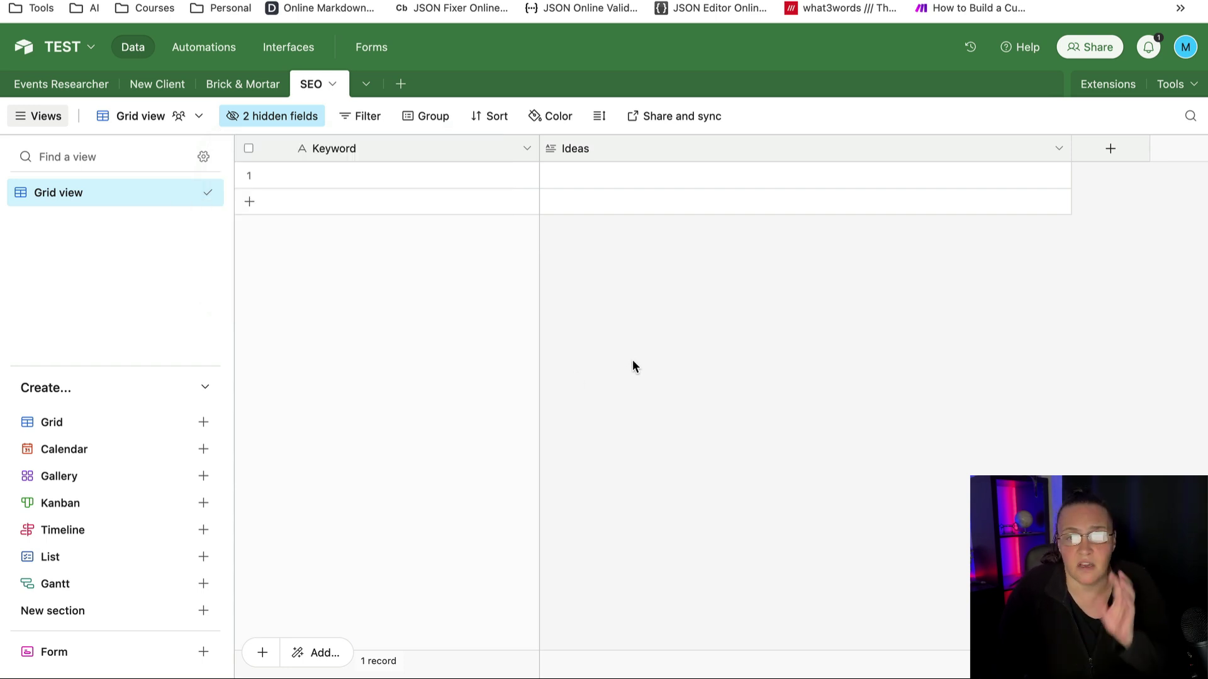
Return to the Make scenario and zoom in on the About My Business modules.
key("ctrl+Tab")
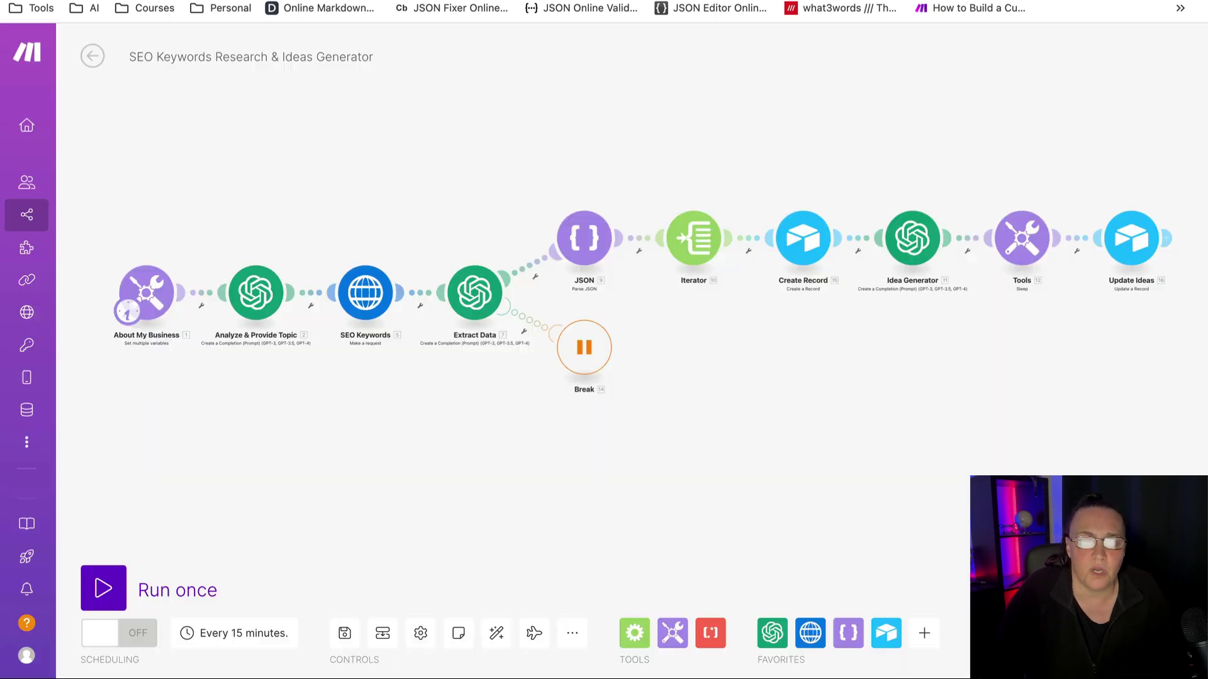
mouse_move(421, 444)
left_mouse_down()
mouse_move(440, 401)
mouse_move(428, 409)
left_mouse_up()
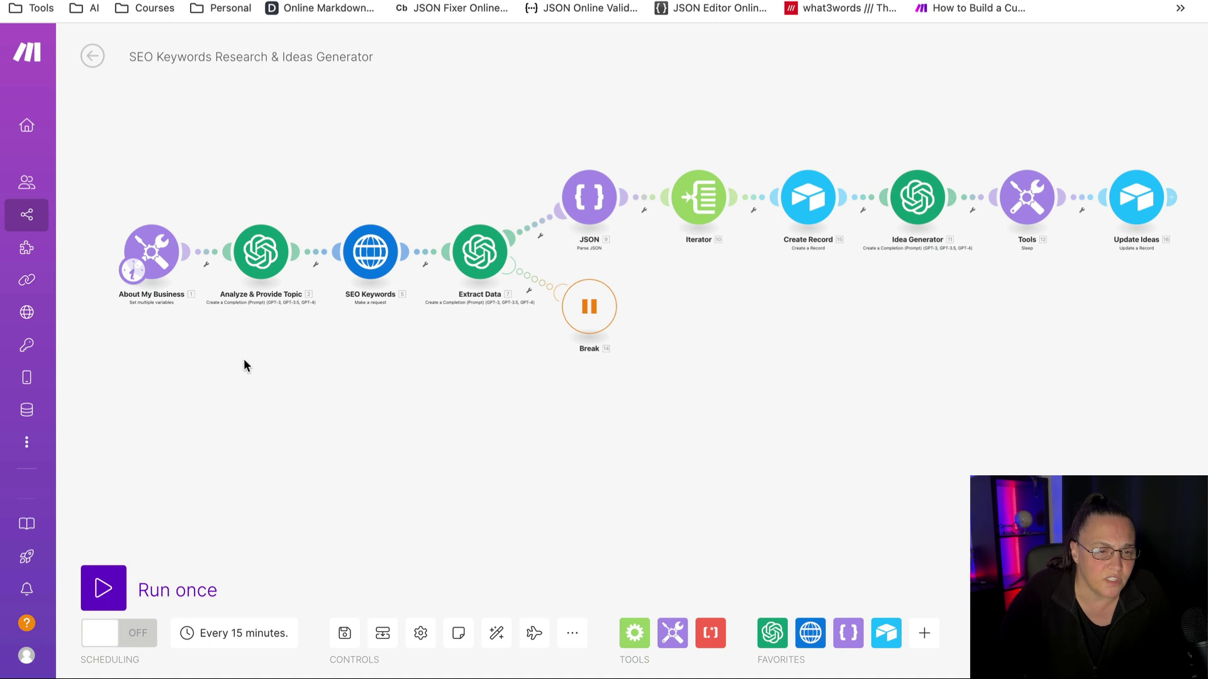
scroll(237, 365, "up", 3)
scroll(237, 364, "up", 2)
left_click_drag(223, 346, 313, 365)
scroll(313, 371, "up", 1)
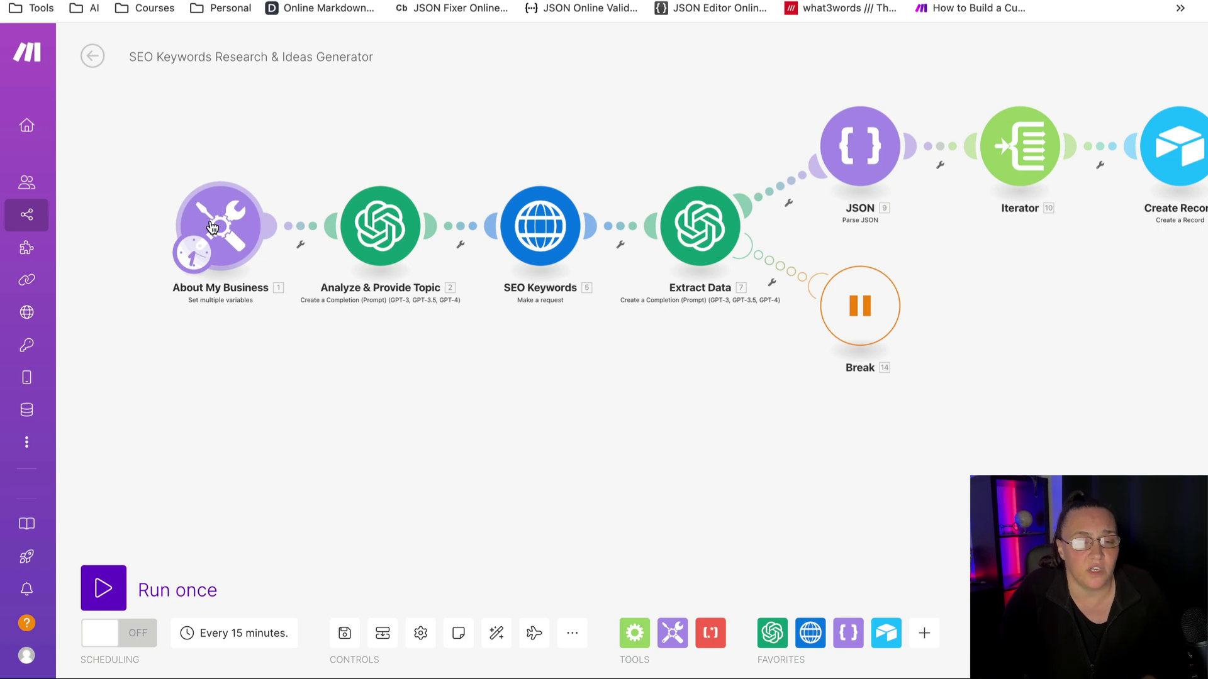
left_click(214, 228)
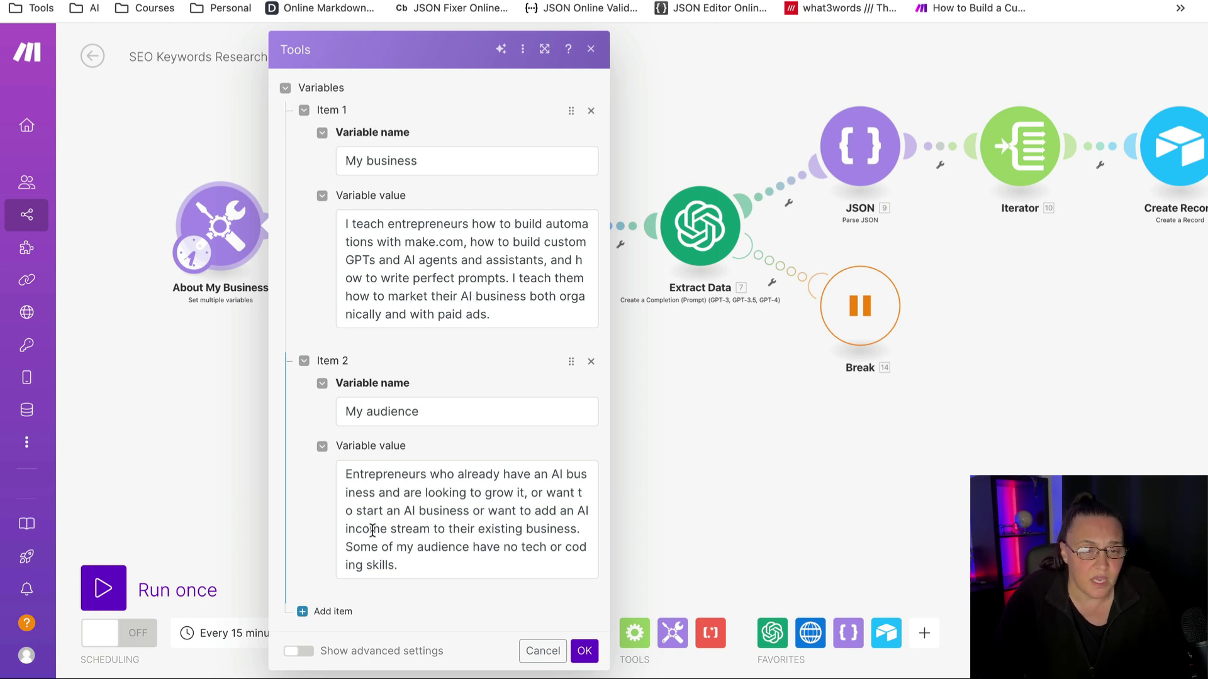
left_click_drag(401, 565, 341, 476)
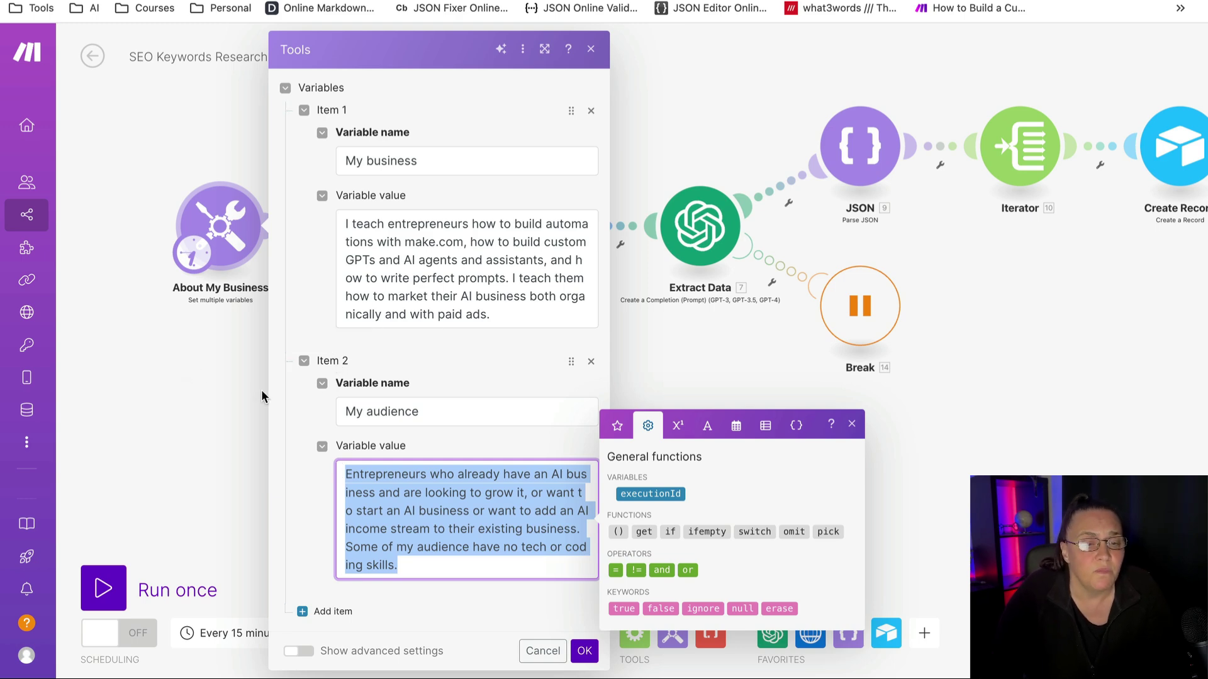
left_click(161, 391)
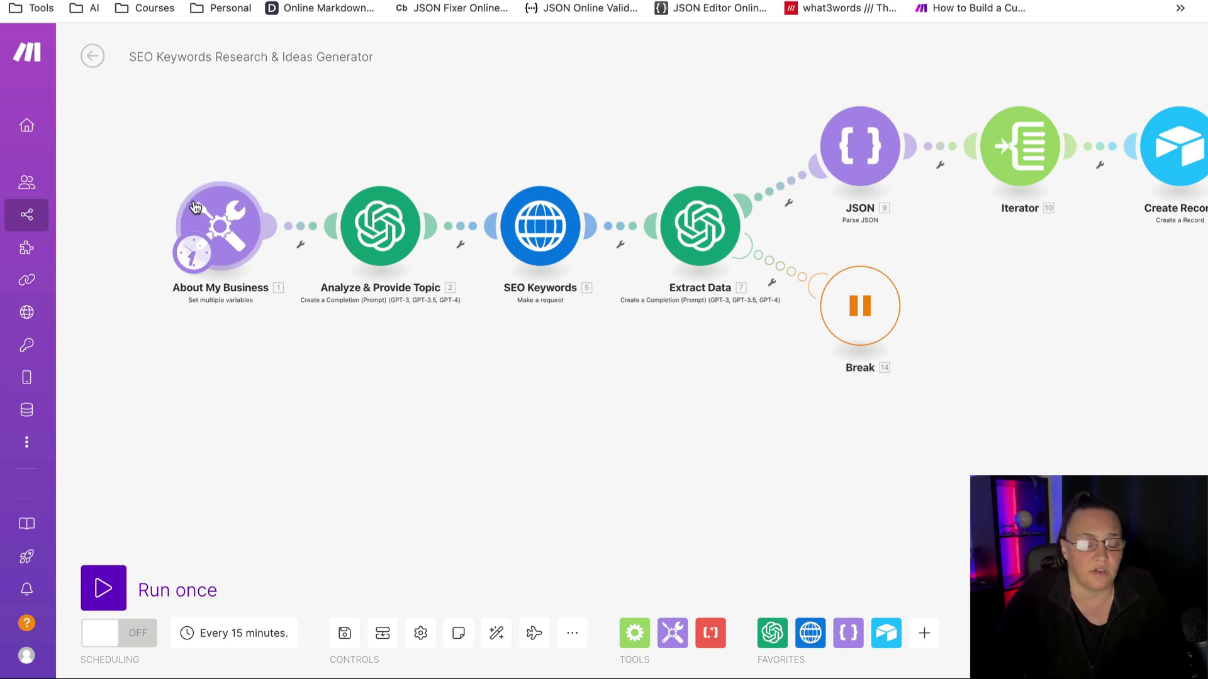
left_click(397, 233)
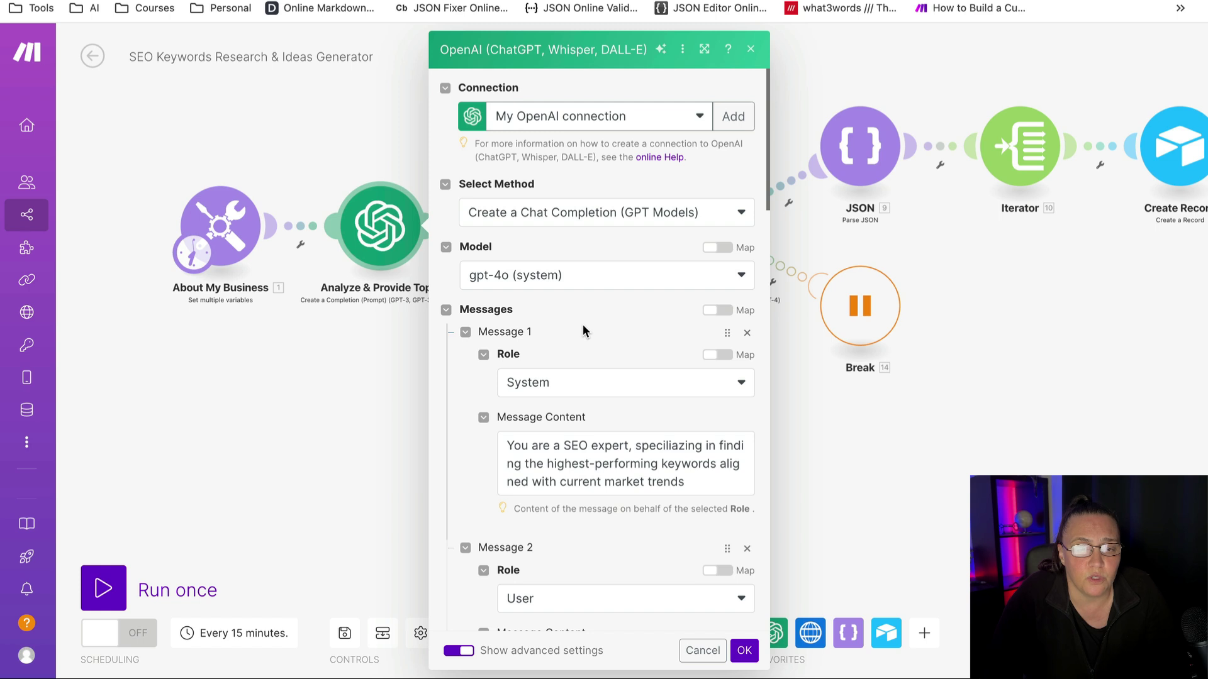
scroll(581, 323, "down", 1)
scroll(582, 323, "down", 1)
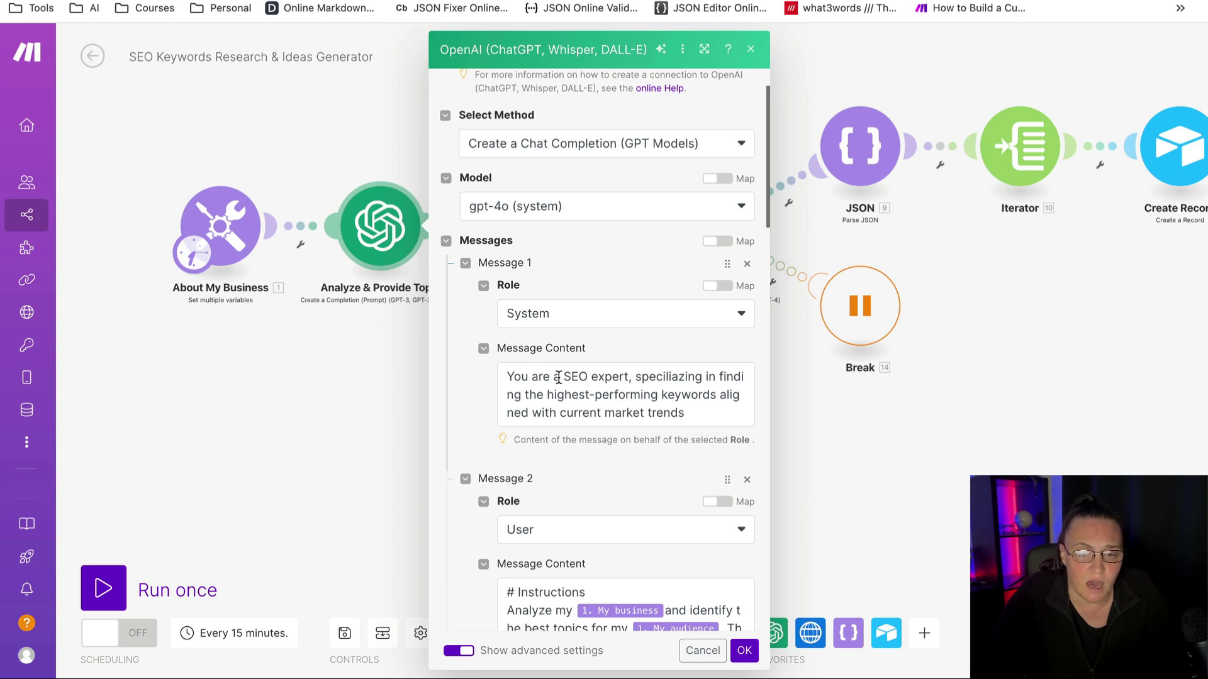
scroll(557, 378, "down", 3)
scroll(557, 378, "down", 3)
scroll(556, 378, "down", 3)
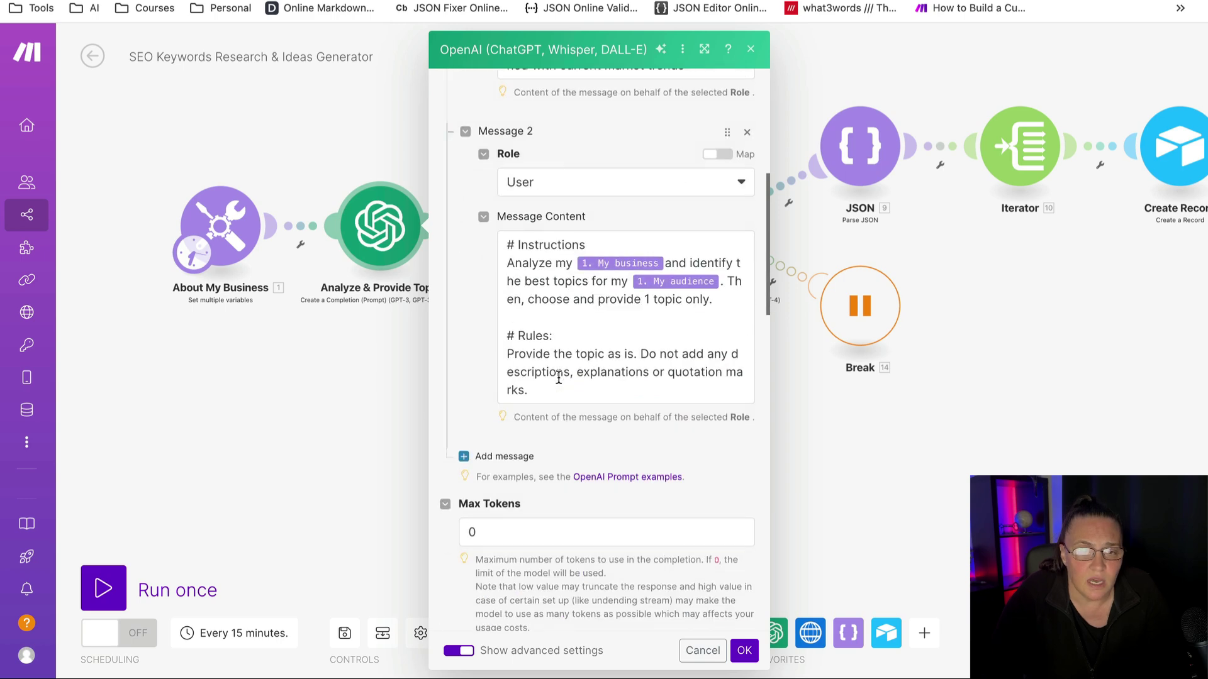
scroll(557, 367, "down", 1)
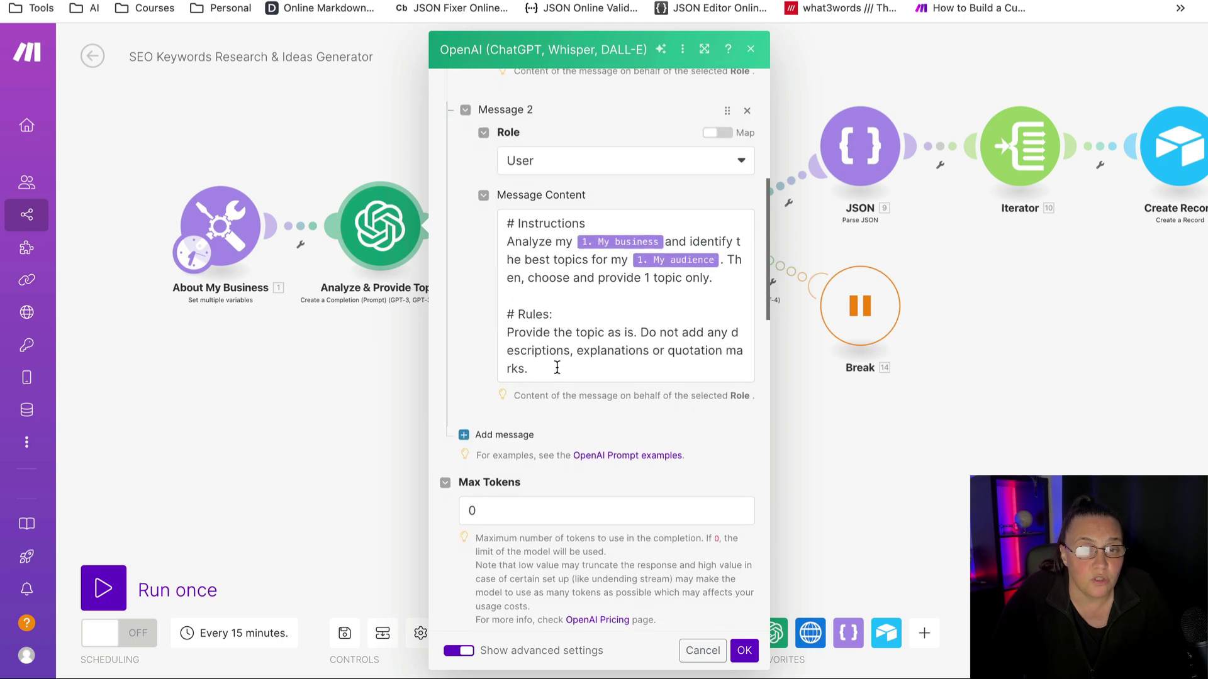
left_click(668, 238)
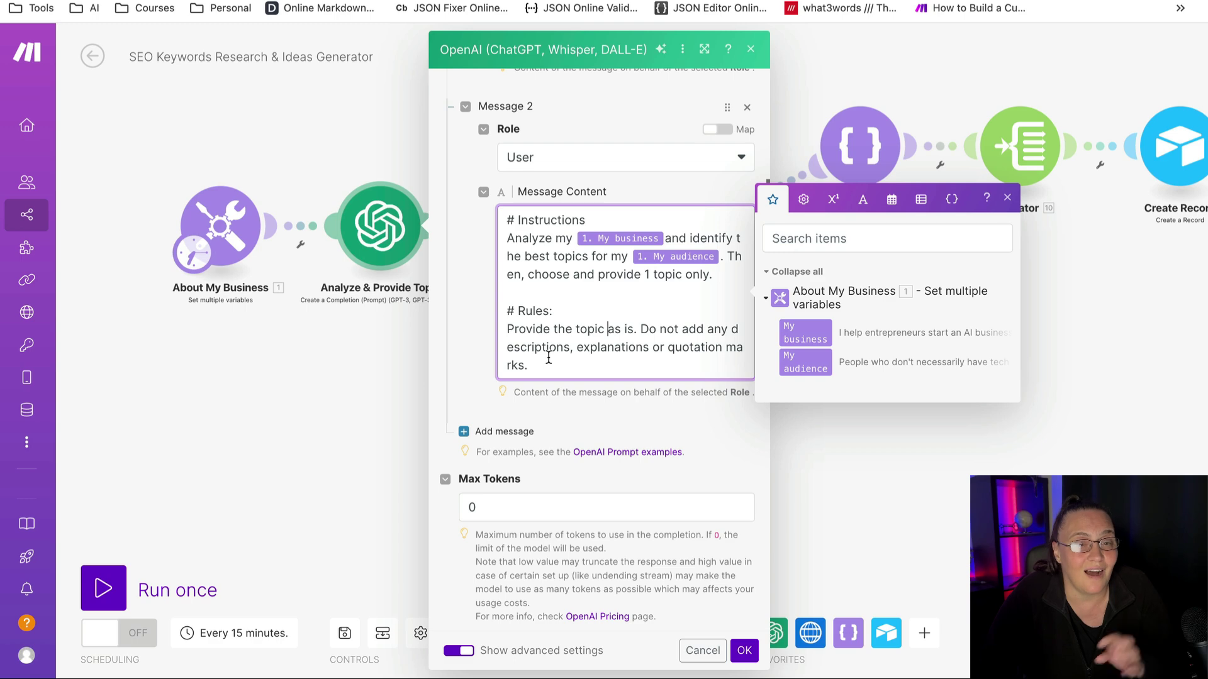
left_click(394, 375)
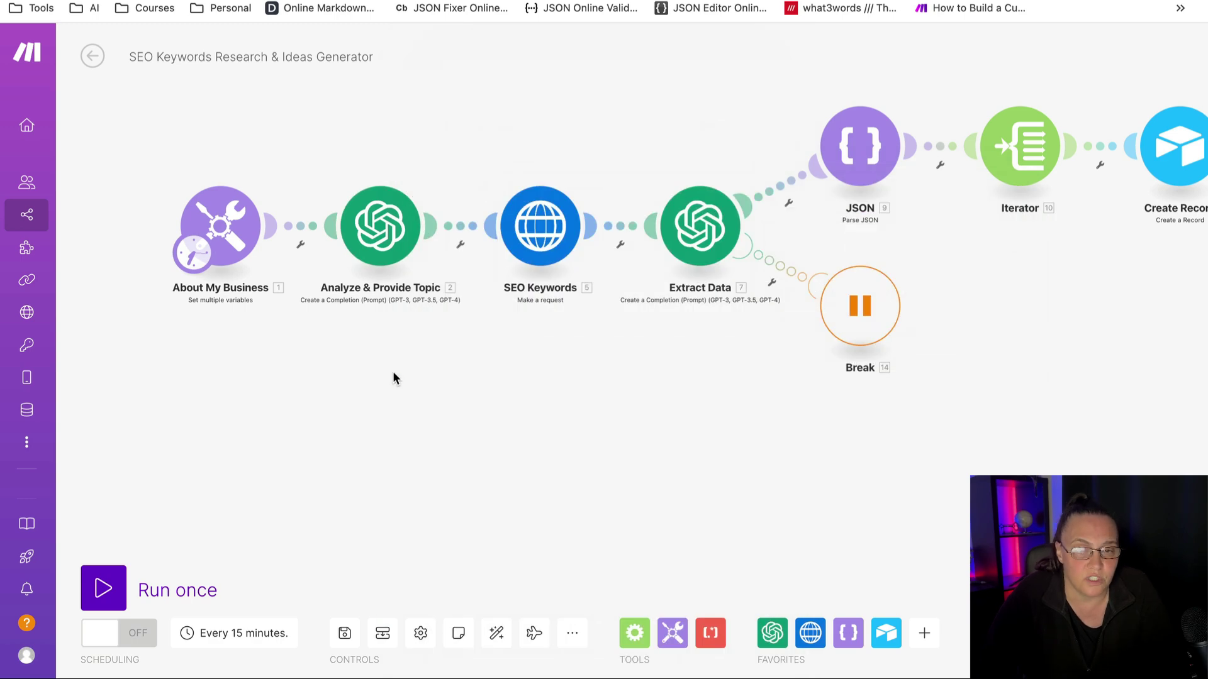
left_click(540, 220)
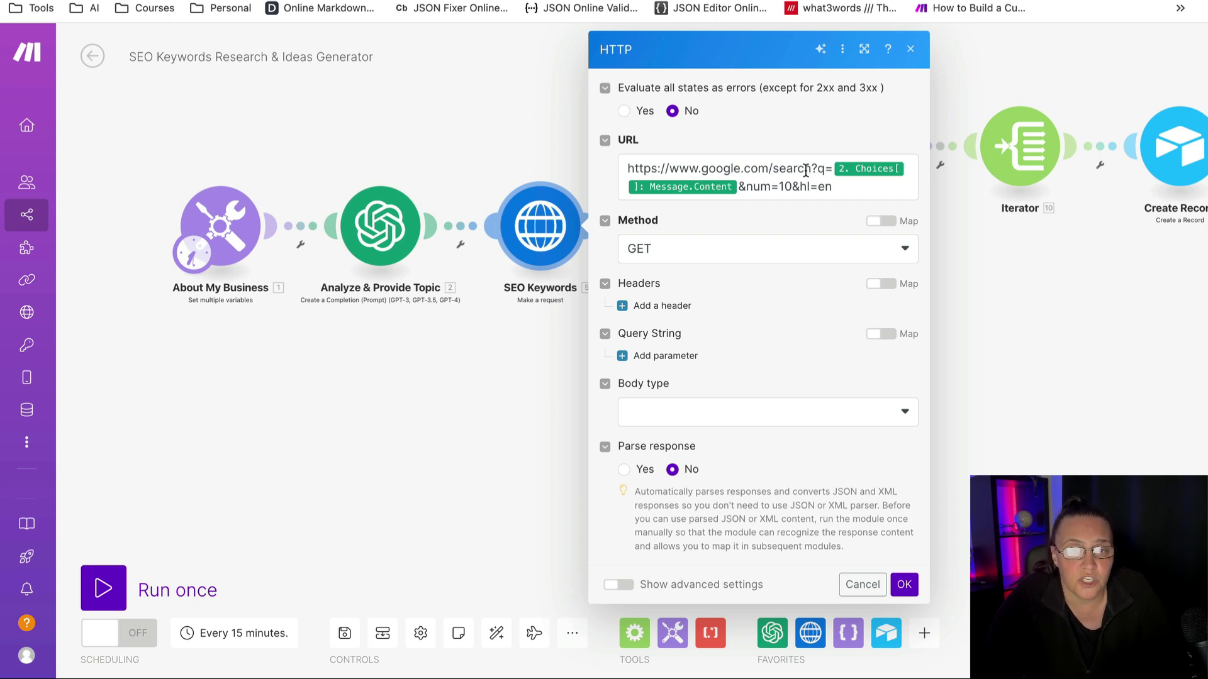
double_click(813, 167)
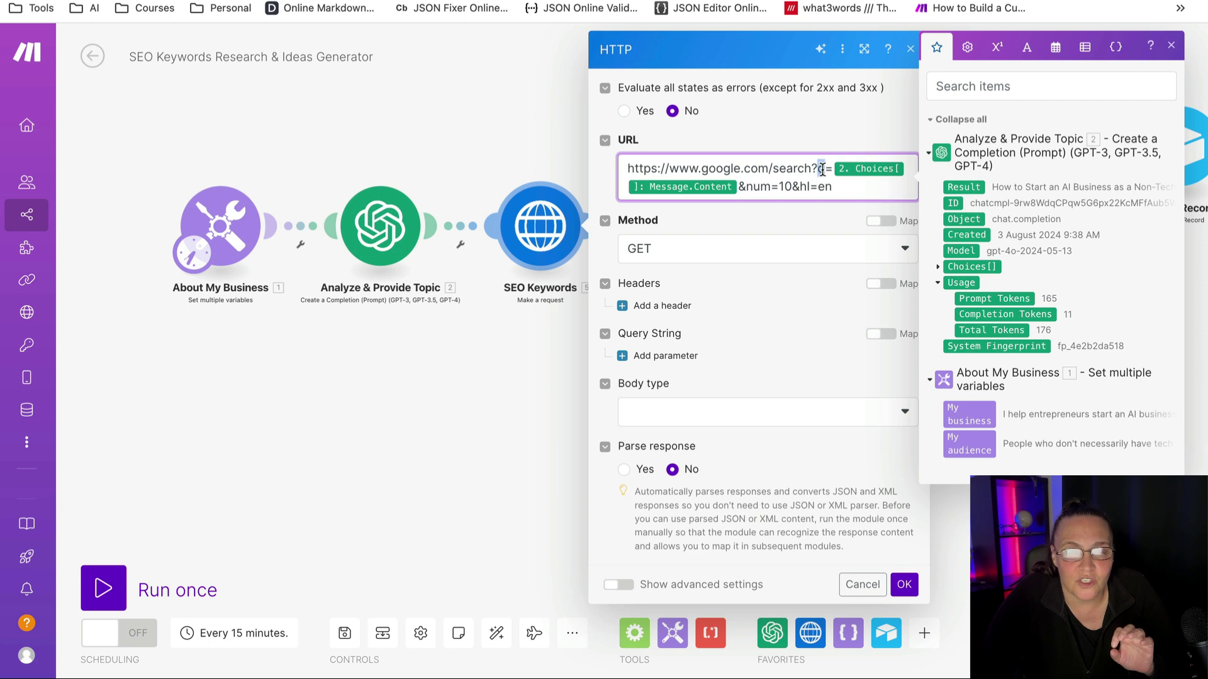
double_click(823, 168)
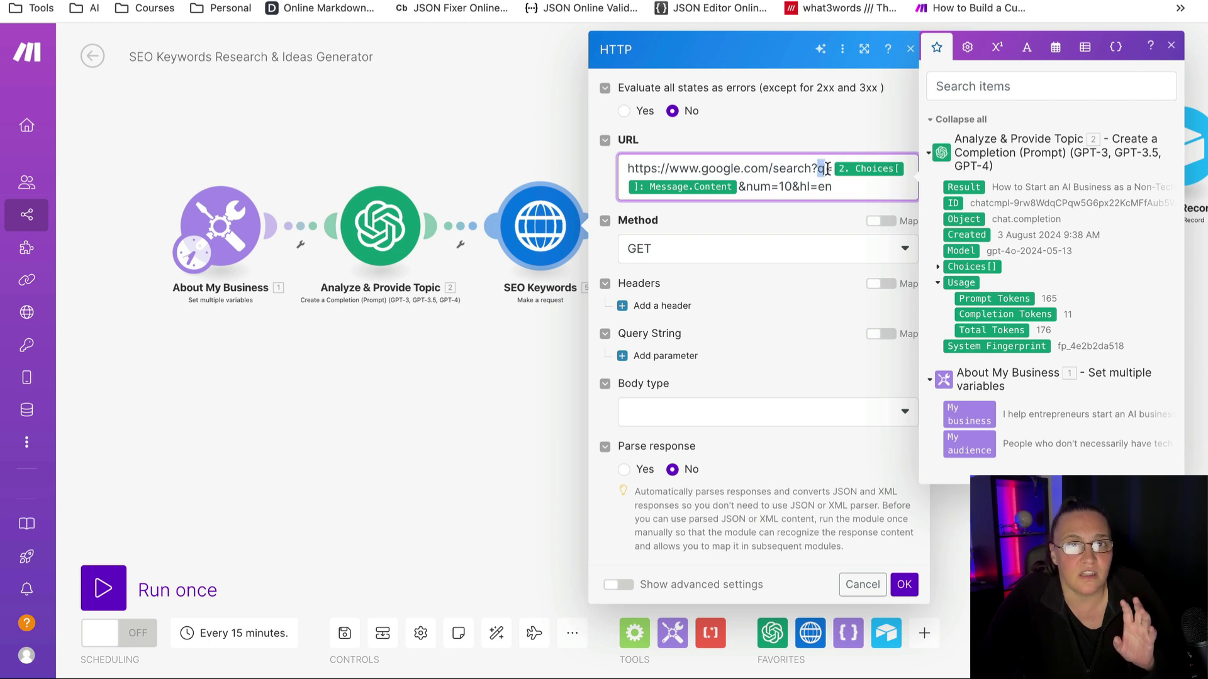
left_click(942, 267)
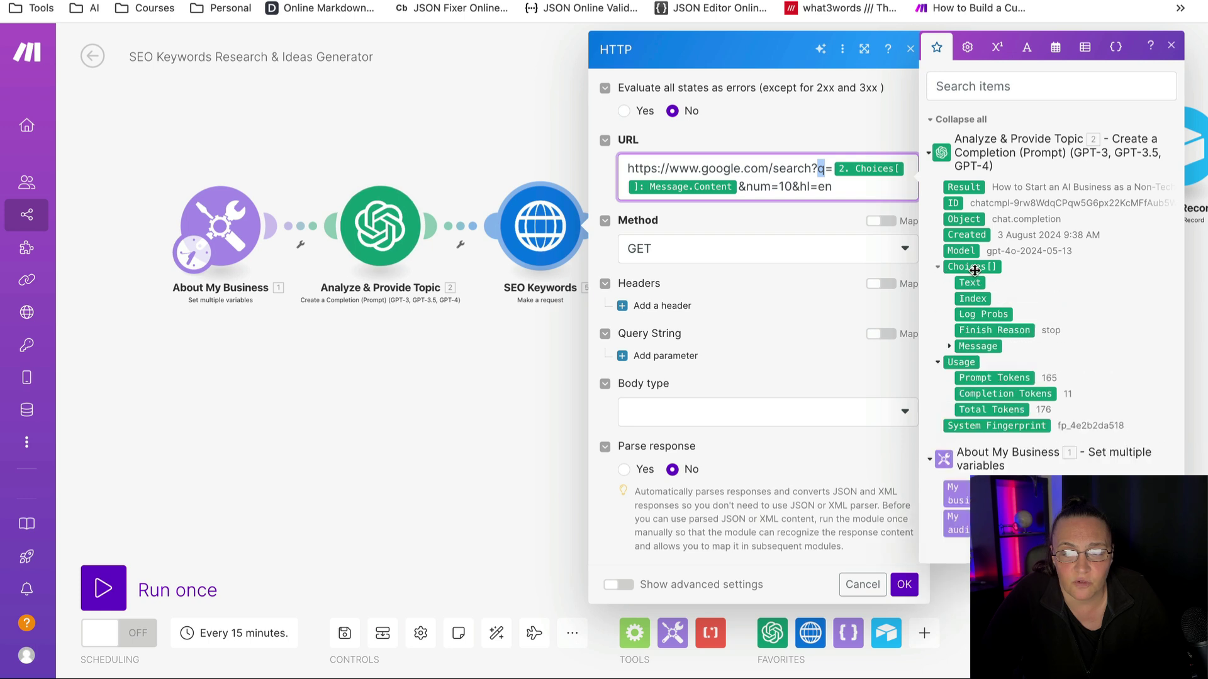
left_click(950, 346)
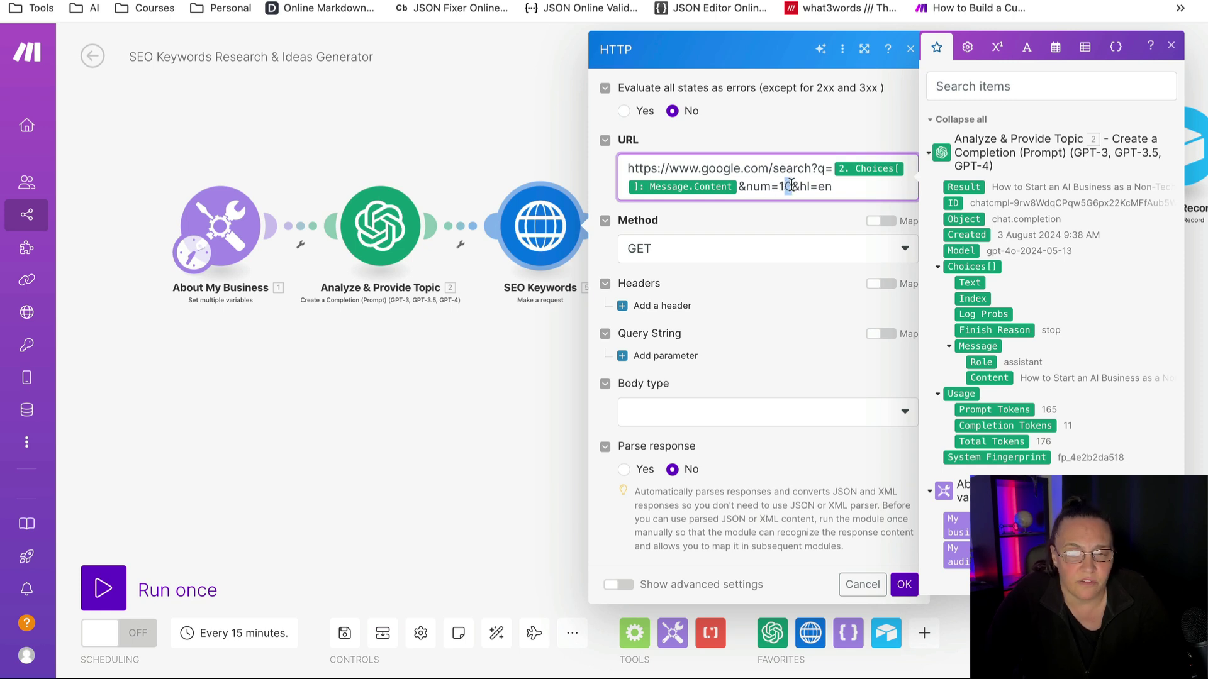
left_click(787, 310)
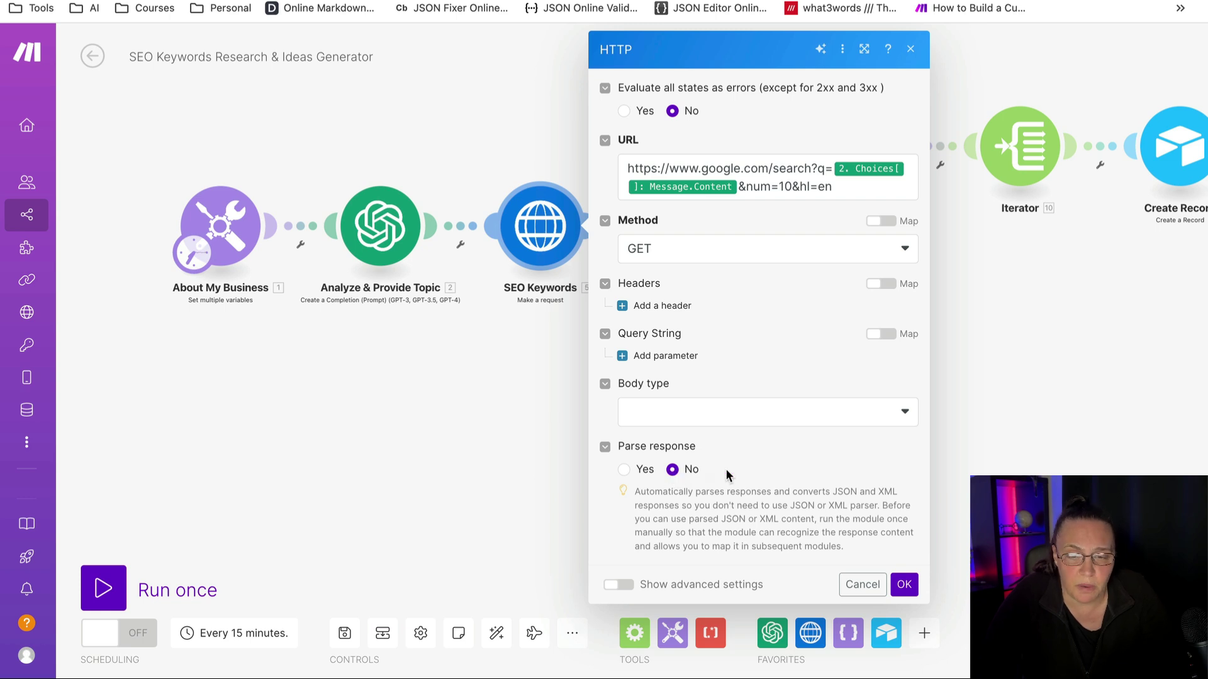
Review the Extract Data Message 2 prompt's JSON keyword template and constraints.
left_click(930, 469)
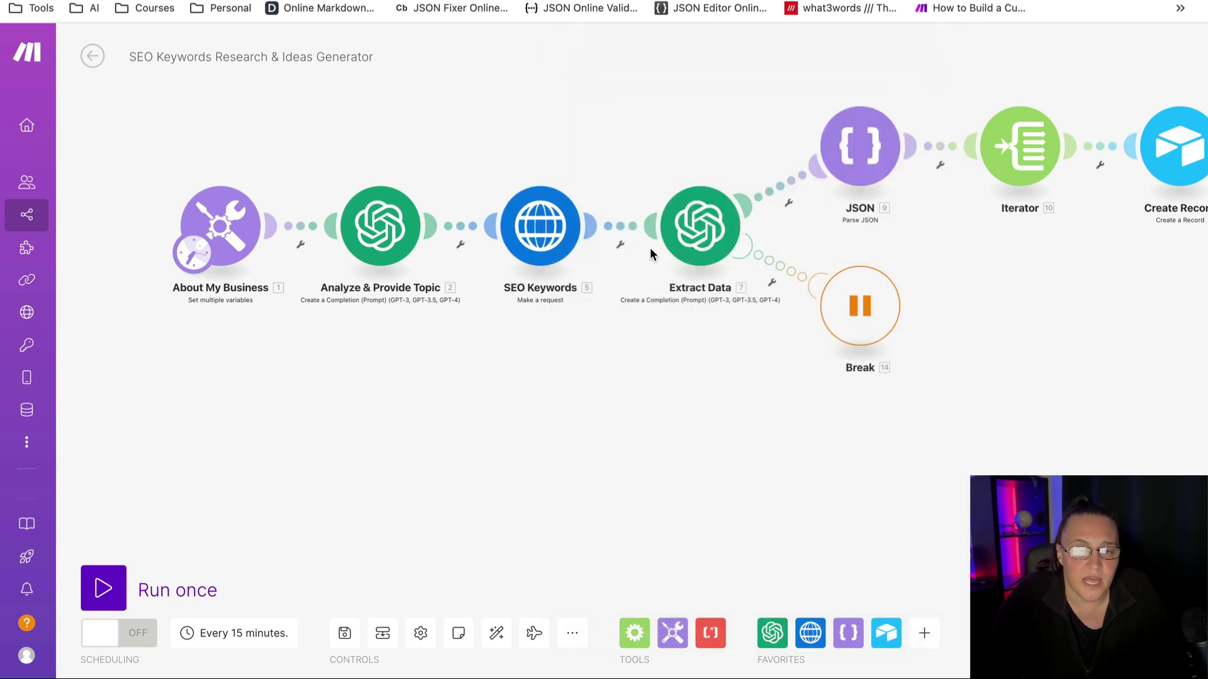
left_click(707, 217)
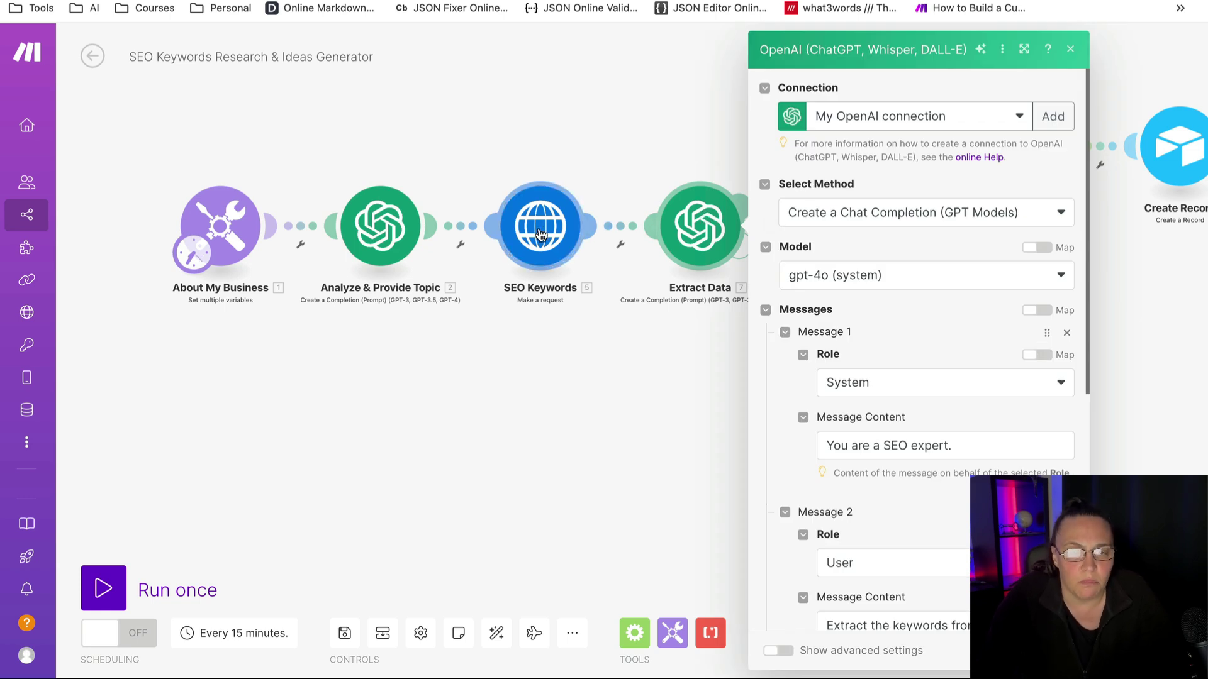
scroll(826, 347, "down", 1)
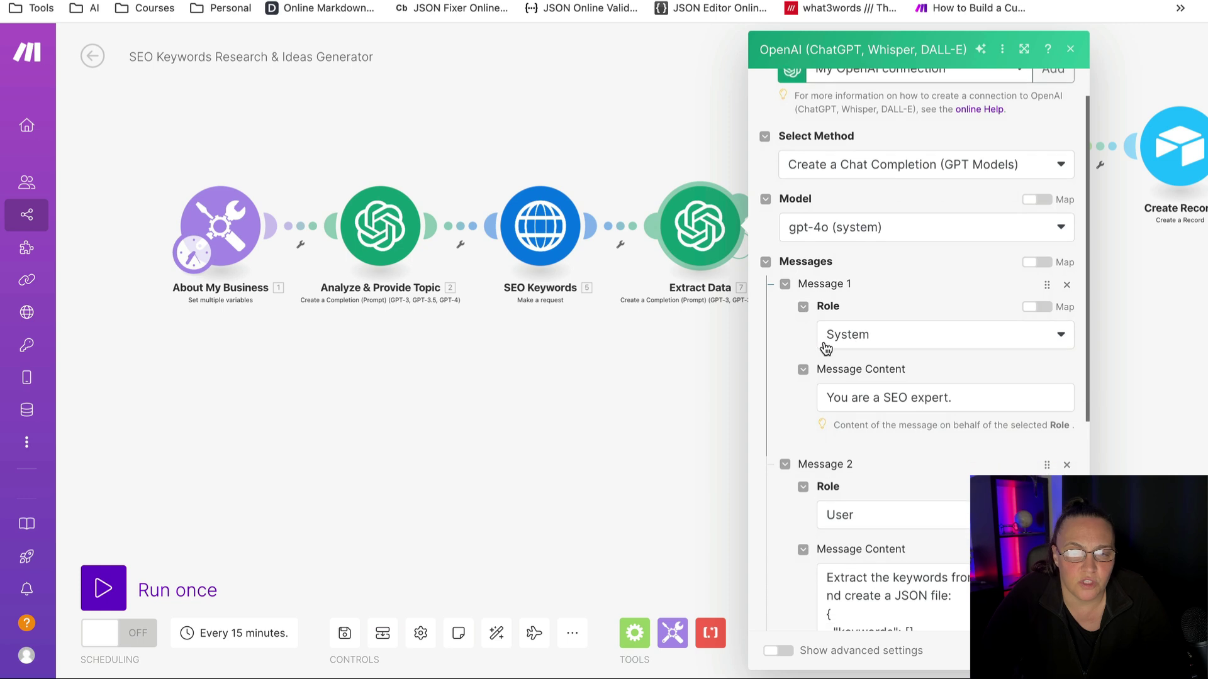
scroll(864, 374, "down", 3)
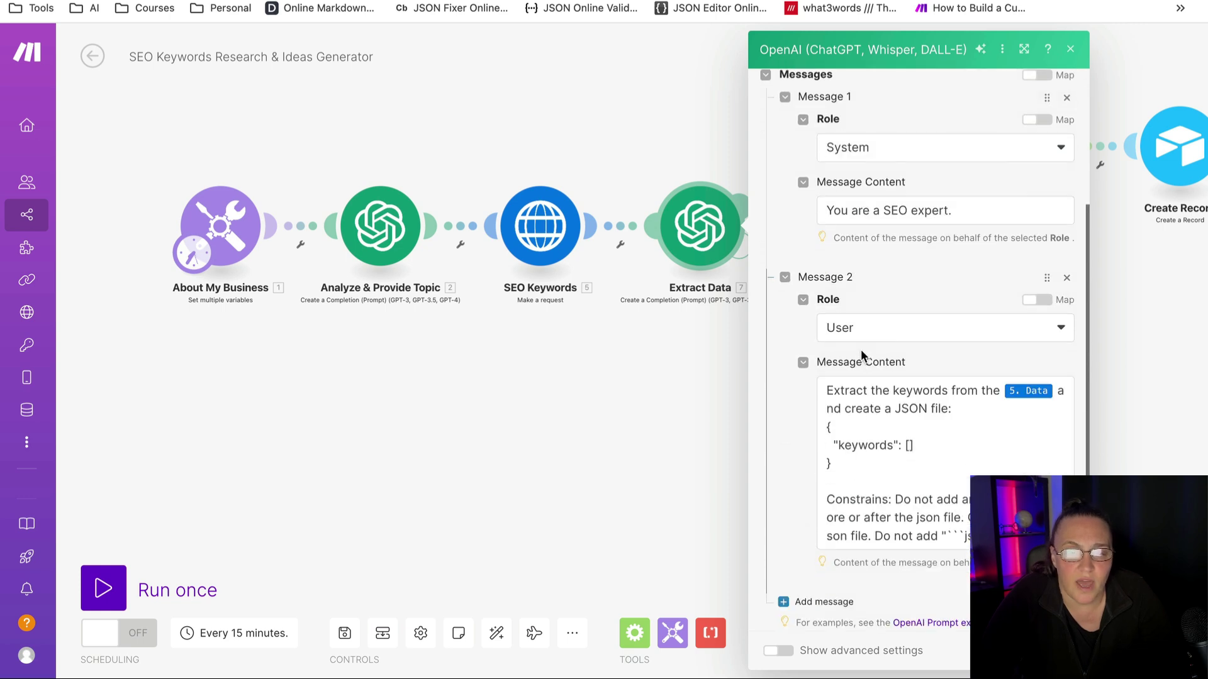
scroll(861, 349, "down", 2)
scroll(861, 350, "down", 2)
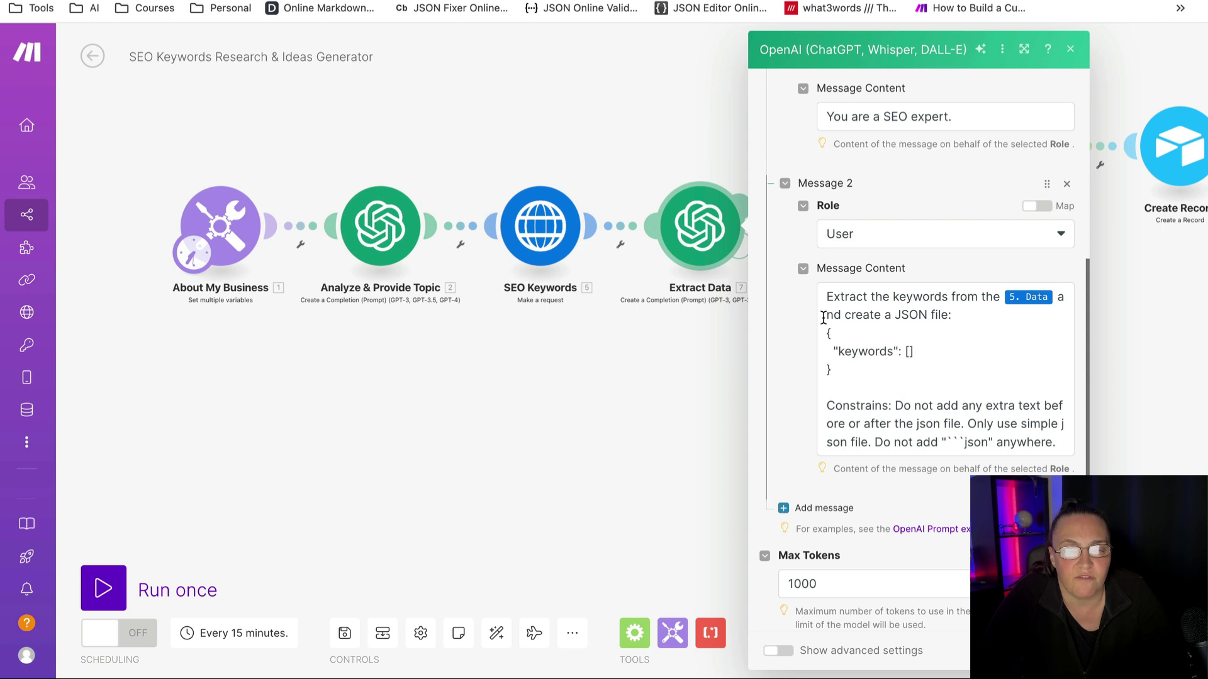
left_click(1055, 299)
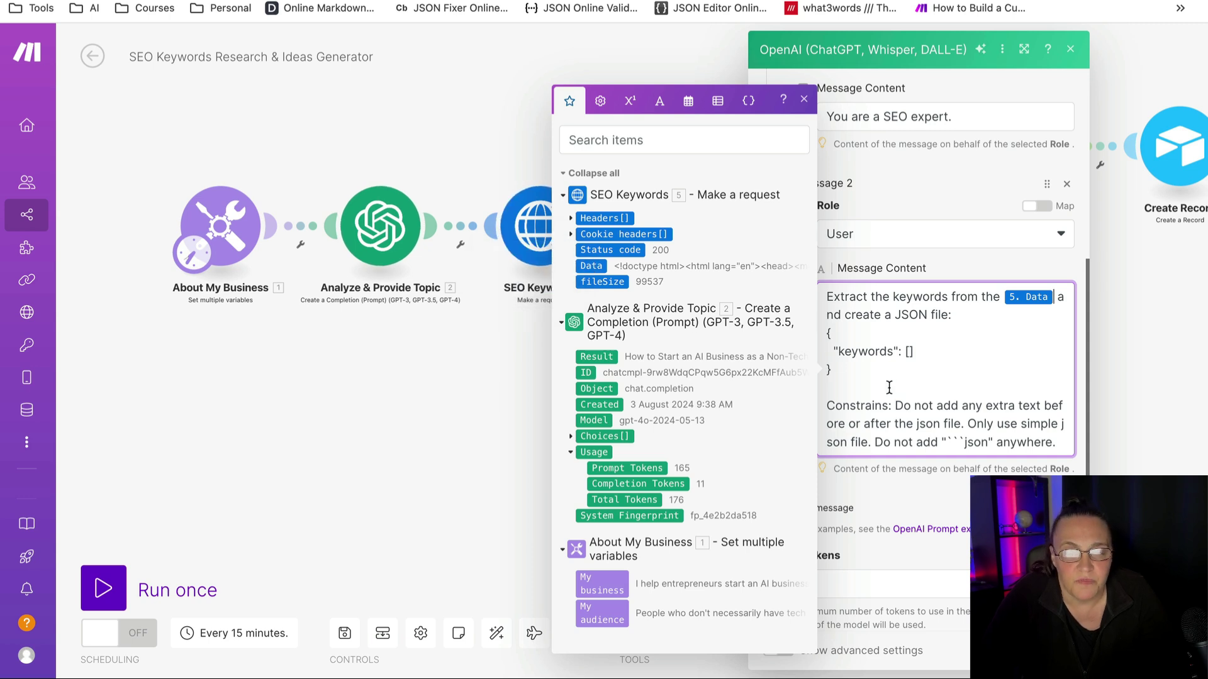
left_click(844, 380)
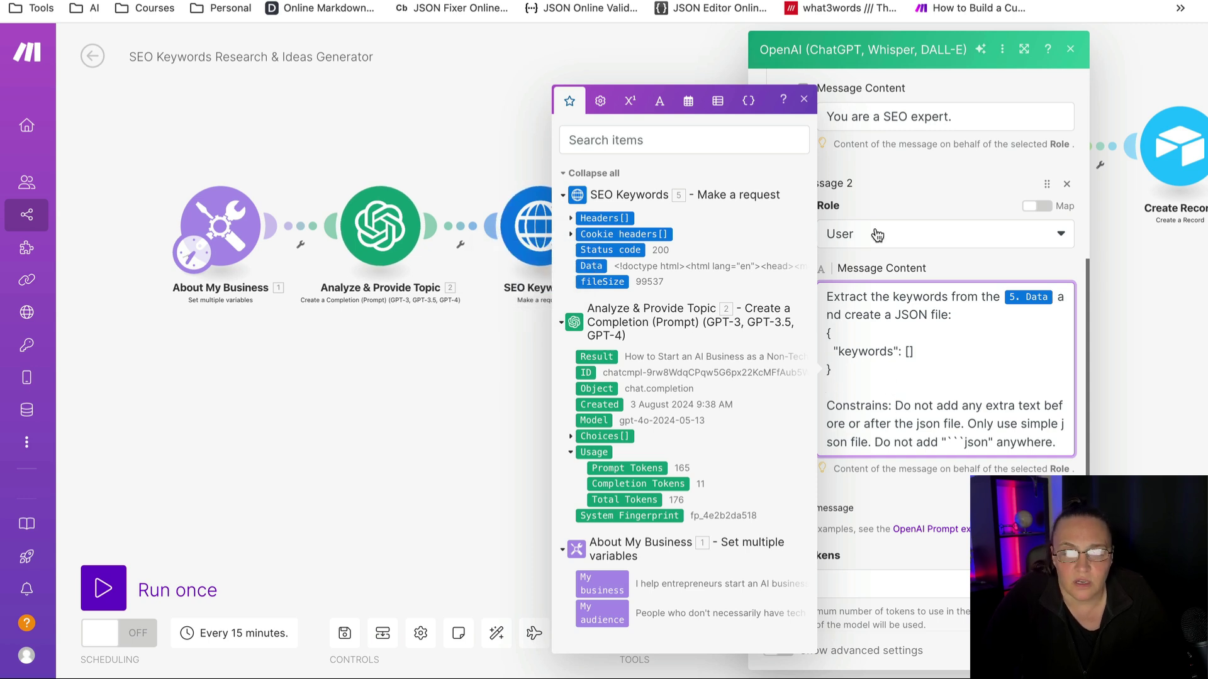
left_click(803, 100)
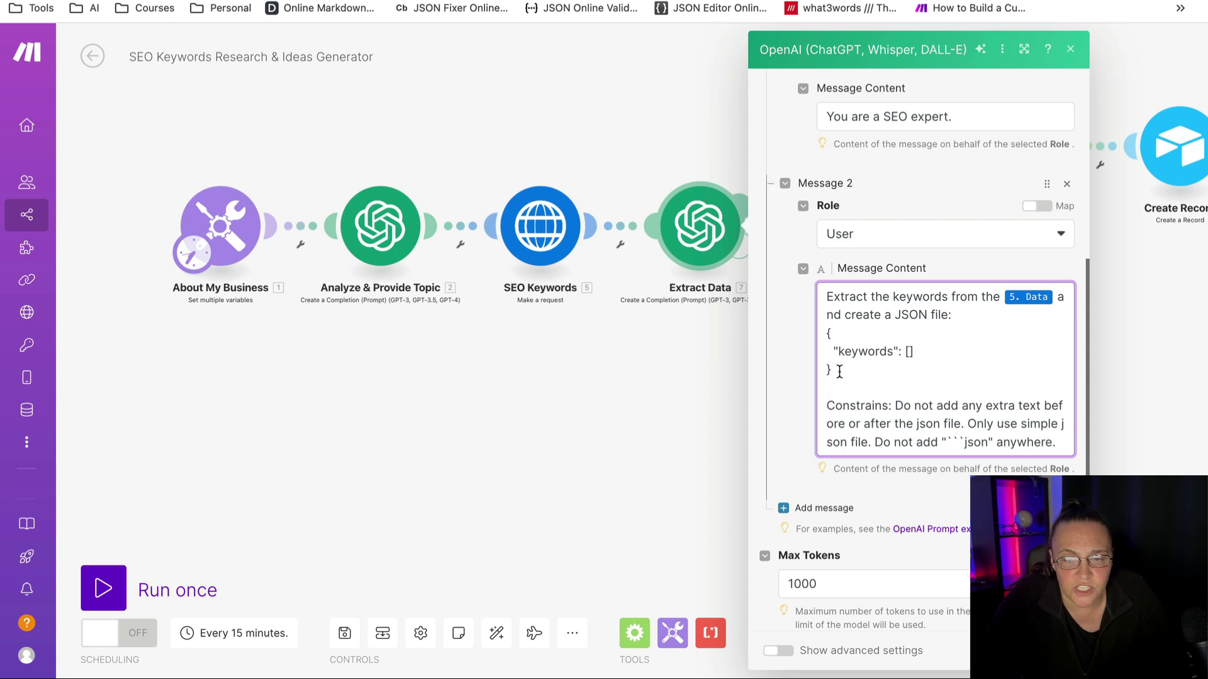
left_click_drag(833, 373, 820, 337)
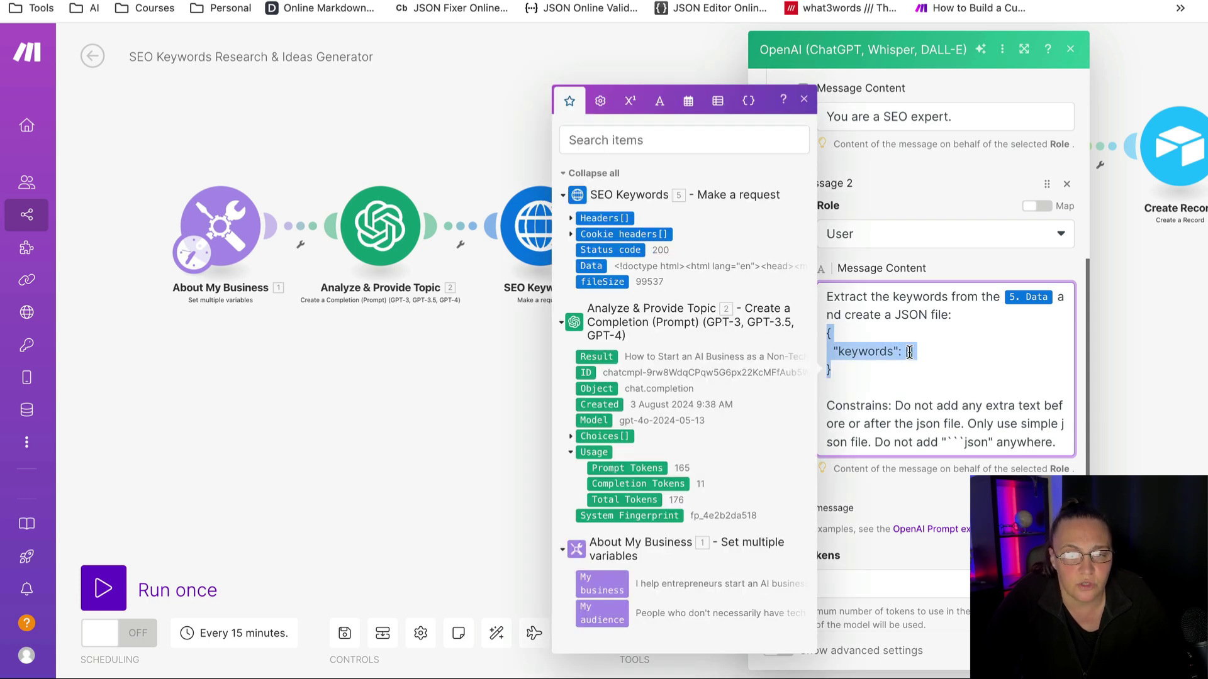
left_click(883, 380)
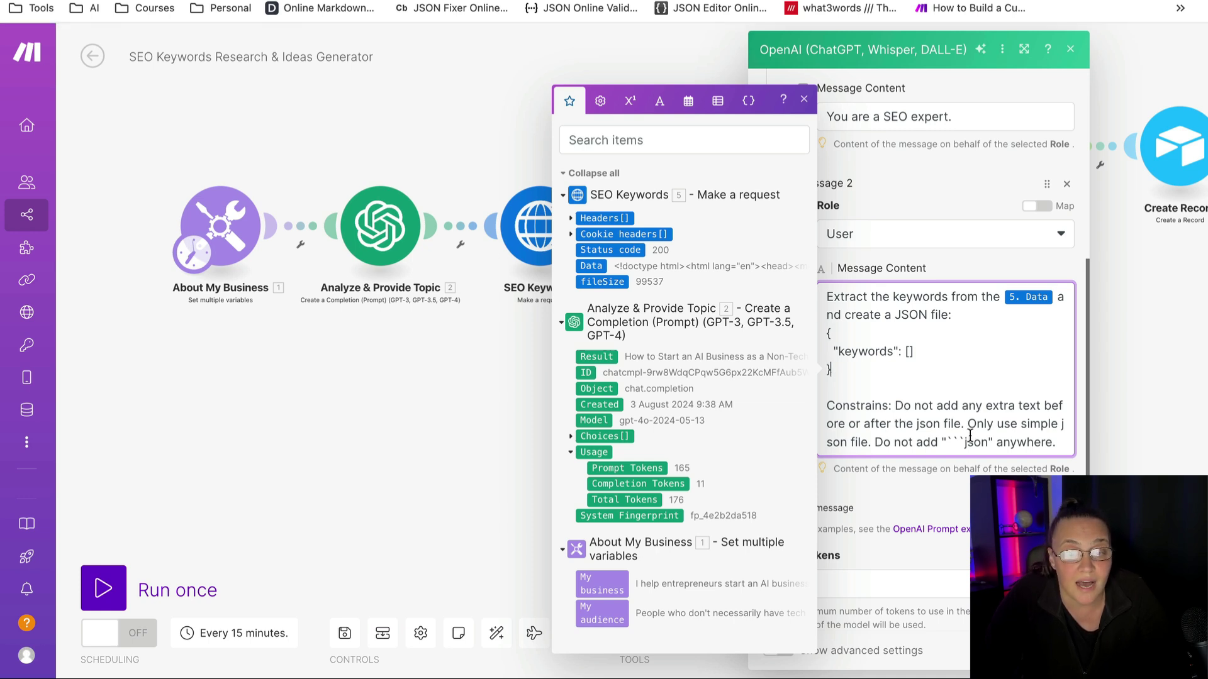
left_click_drag(963, 442, 991, 444)
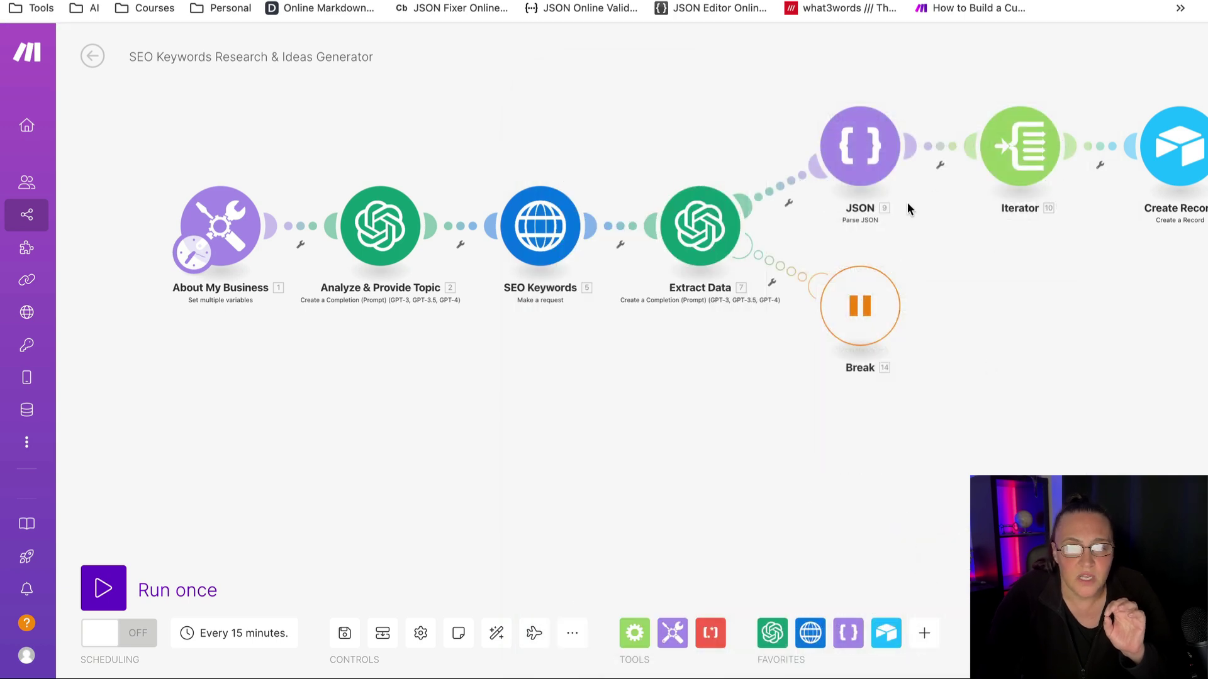
scroll(891, 223, "up", 1)
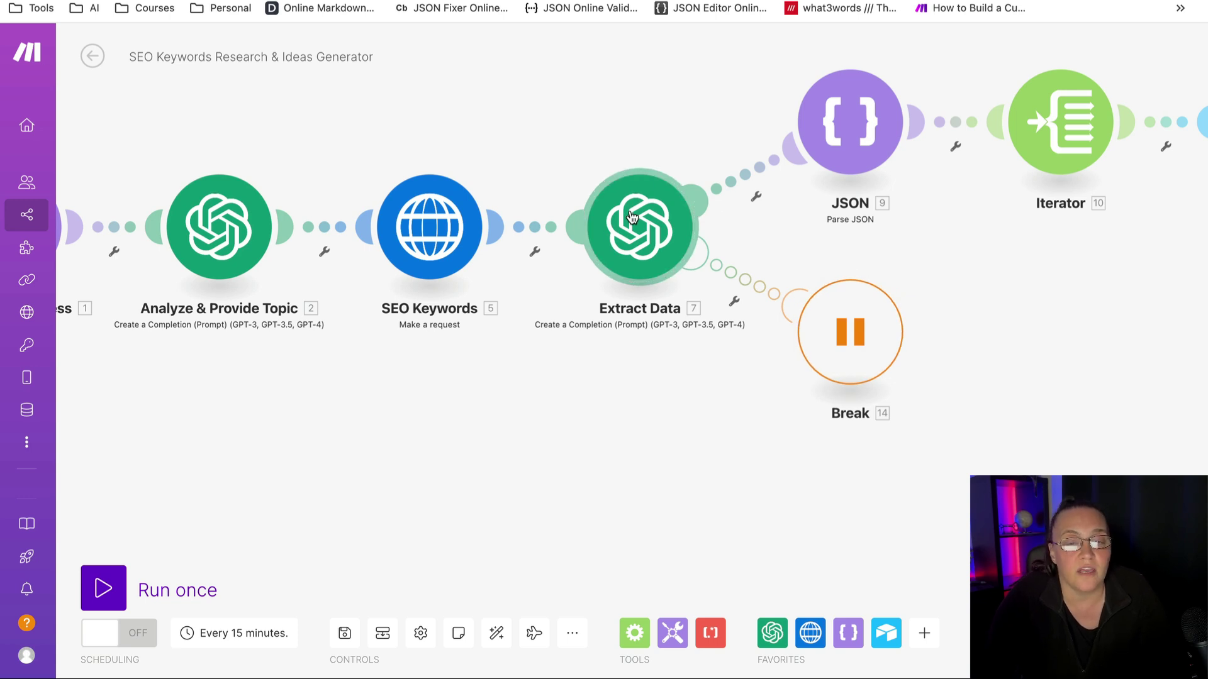
Check that Parse JSON's string maps Extract Data's Choices > Message > Content.
left_click(845, 128)
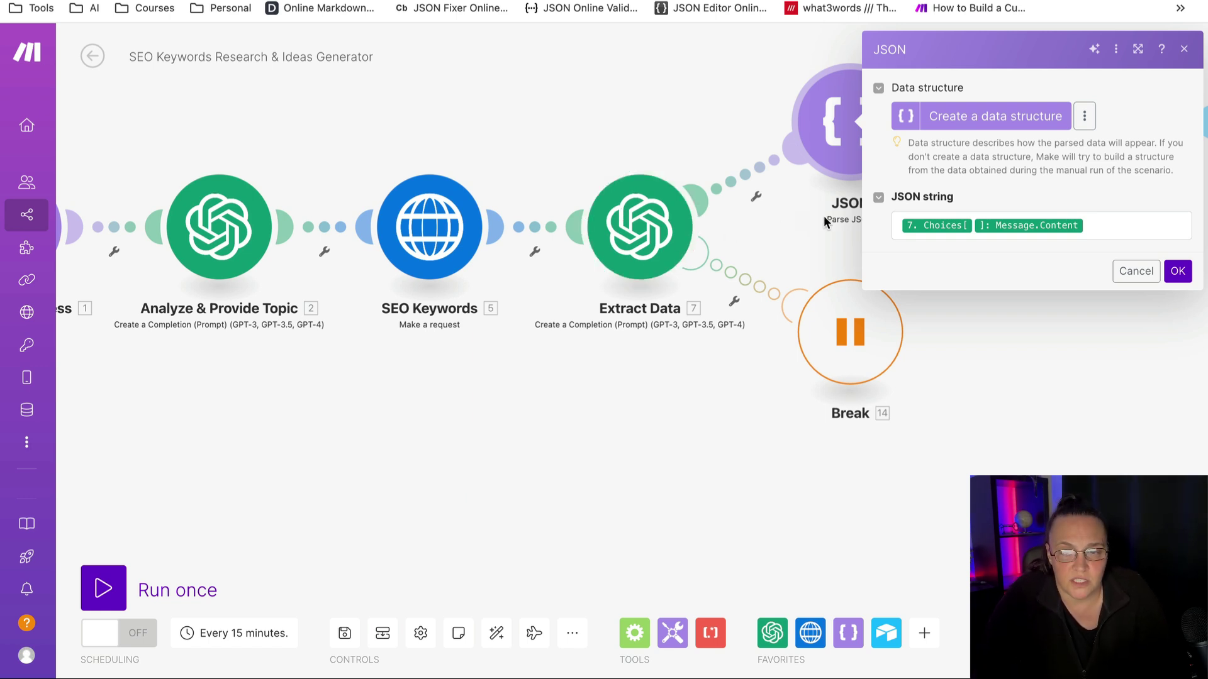
left_click(1133, 224)
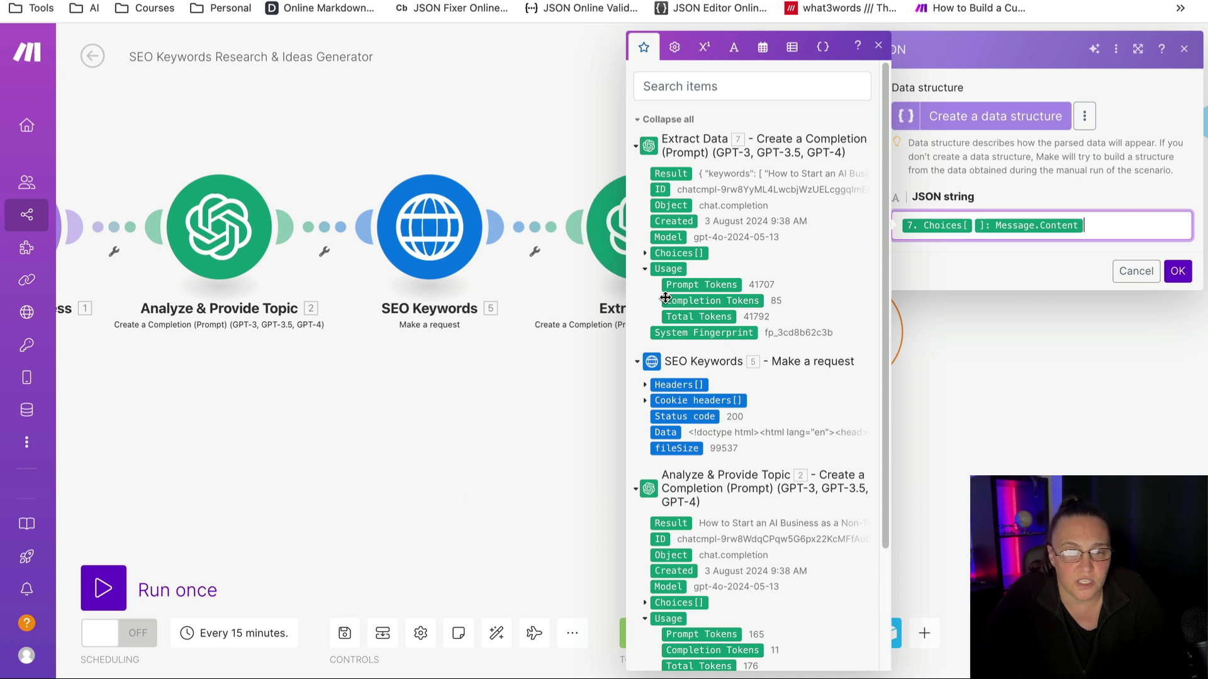
left_click(645, 253)
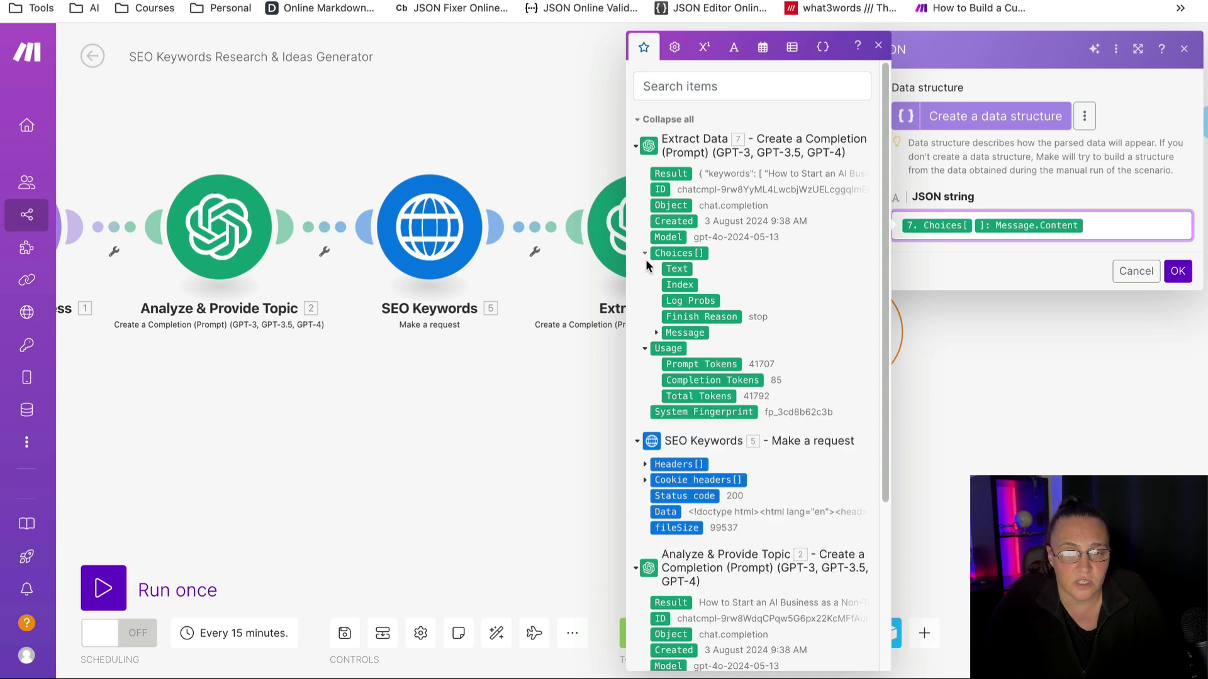
left_click(656, 333)
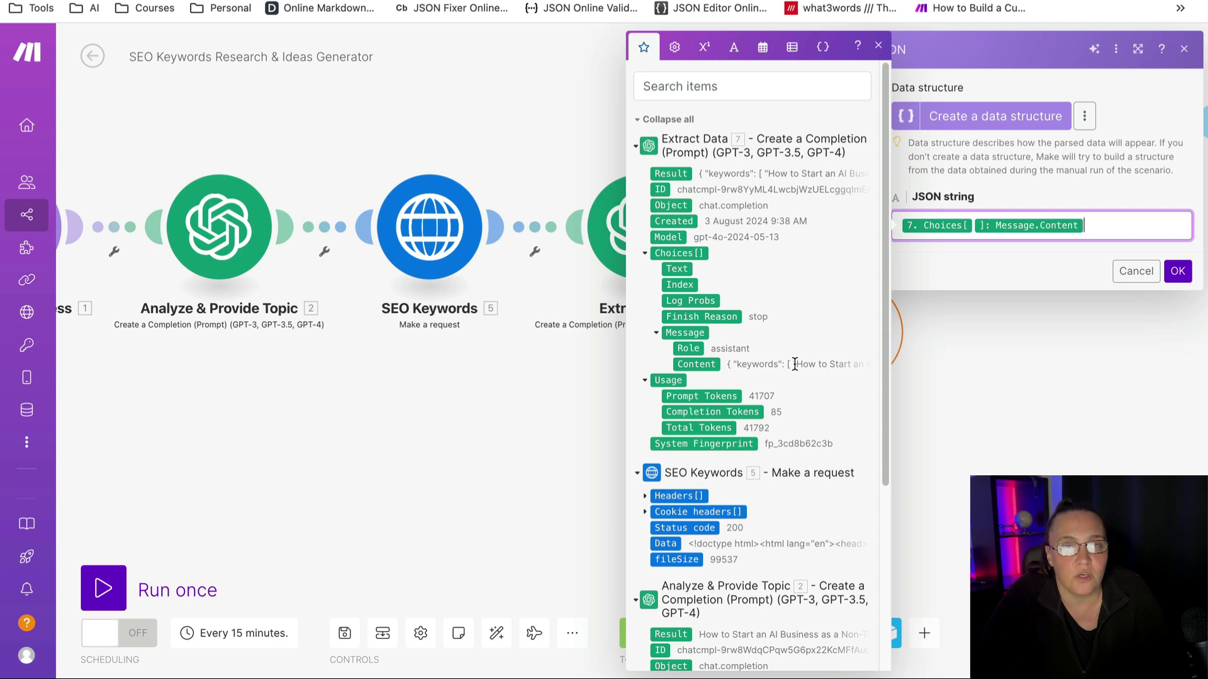
left_click(982, 425)
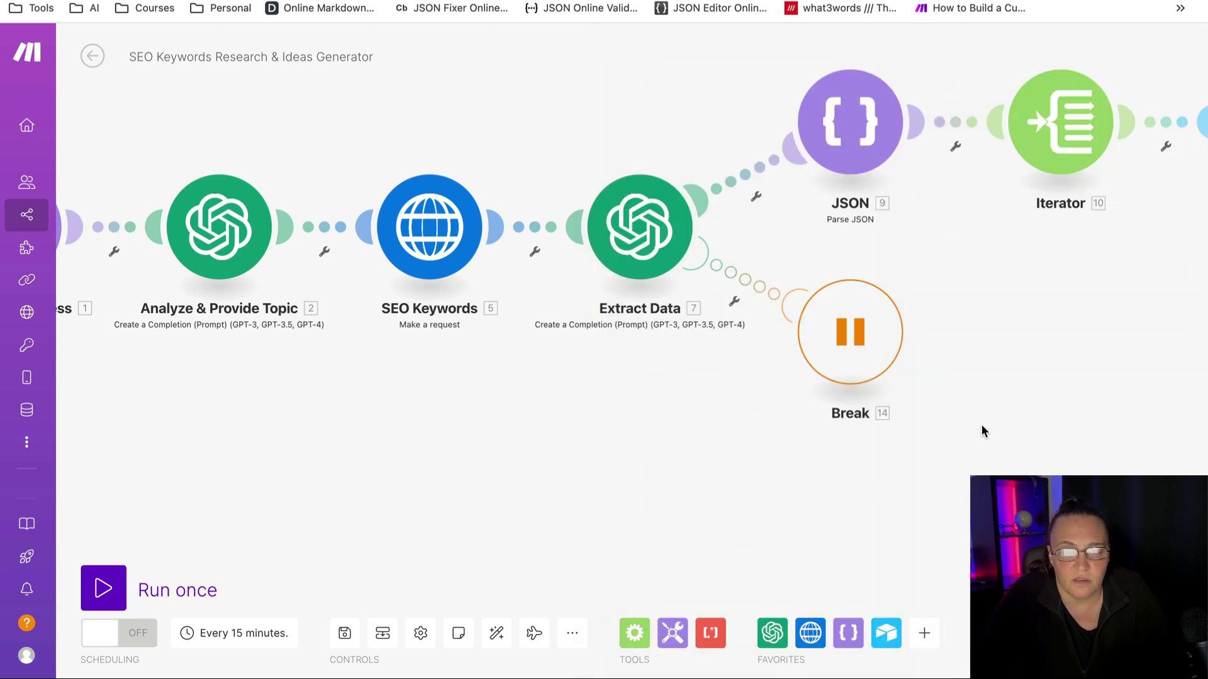
mouse_move(997, 397)
left_mouse_down()
mouse_move(799, 446)
mouse_move(775, 473)
left_mouse_up()
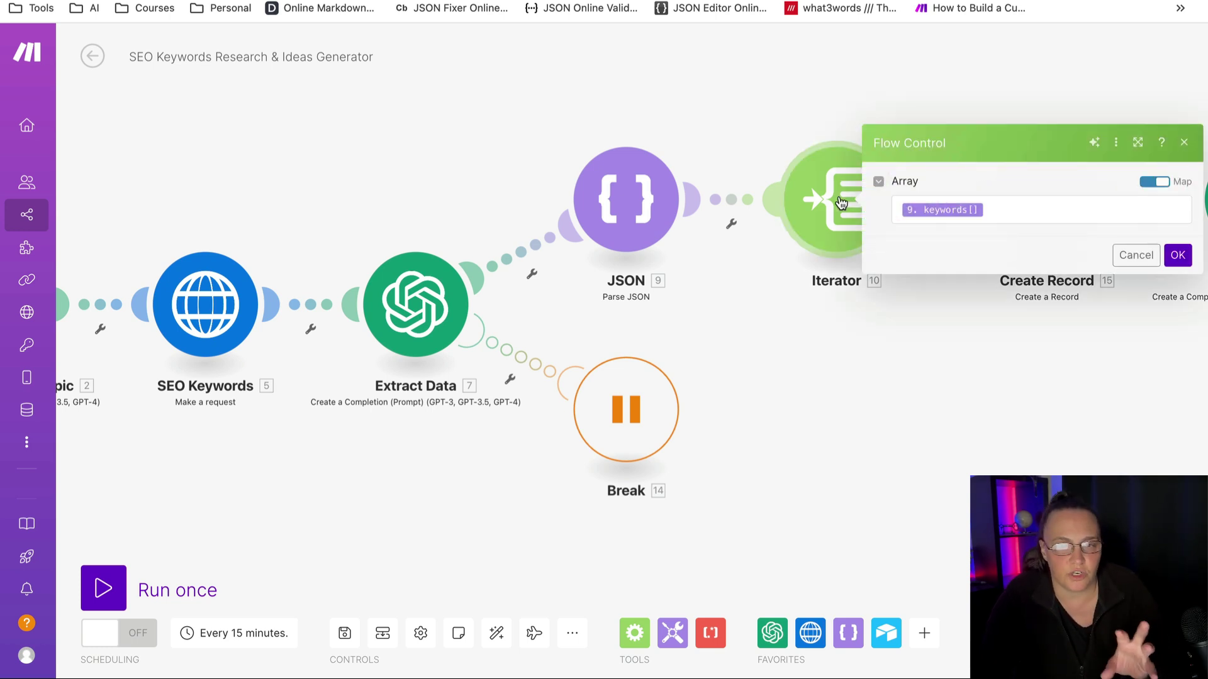
Check the Iterator's keywords array mapping, then view the Airtable SEO table.
left_click(1007, 211)
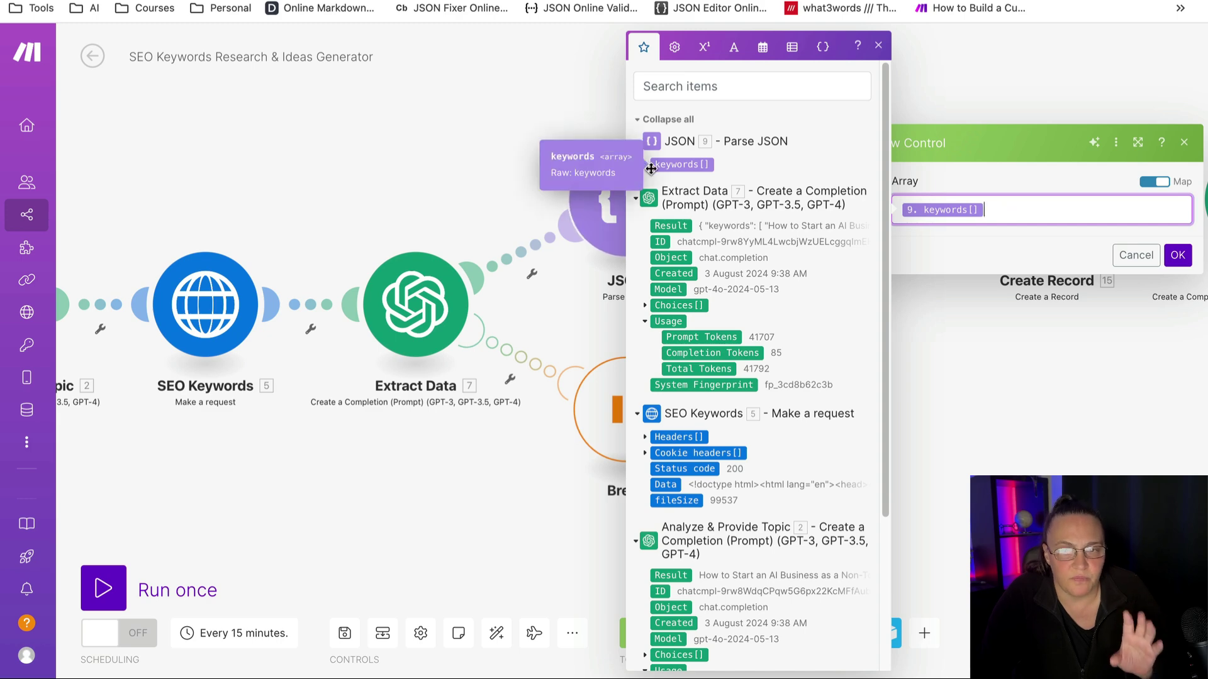
left_click(913, 350)
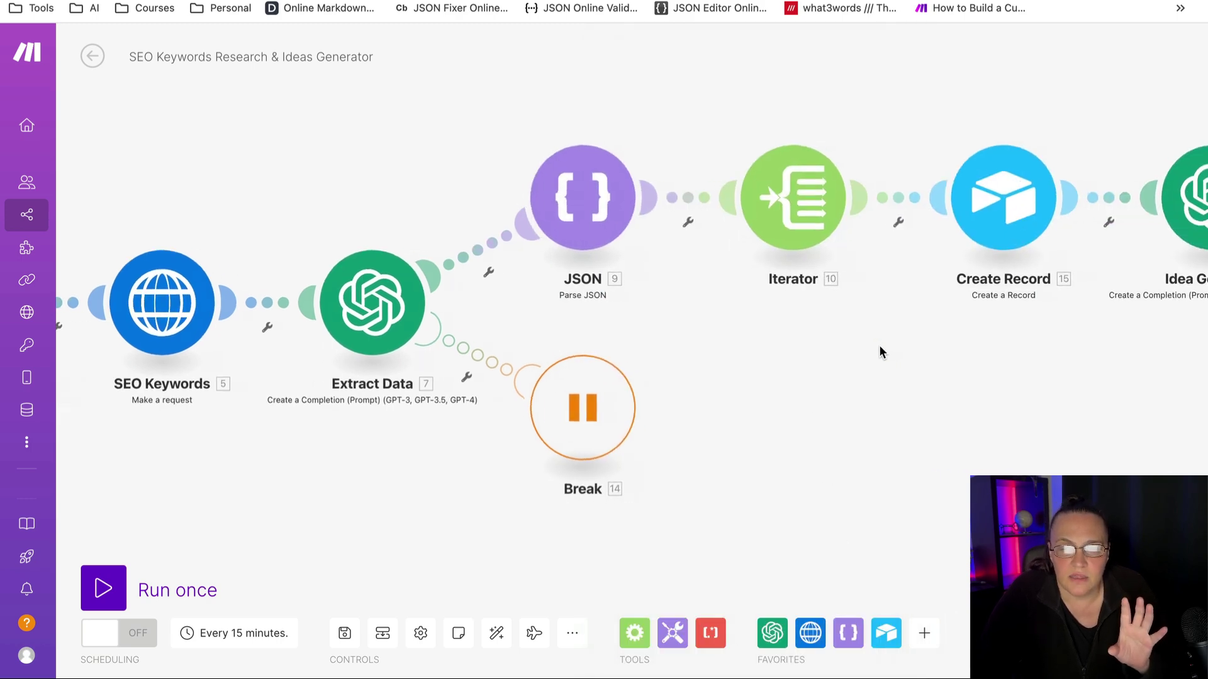
left_click_drag(874, 346, 677, 369)
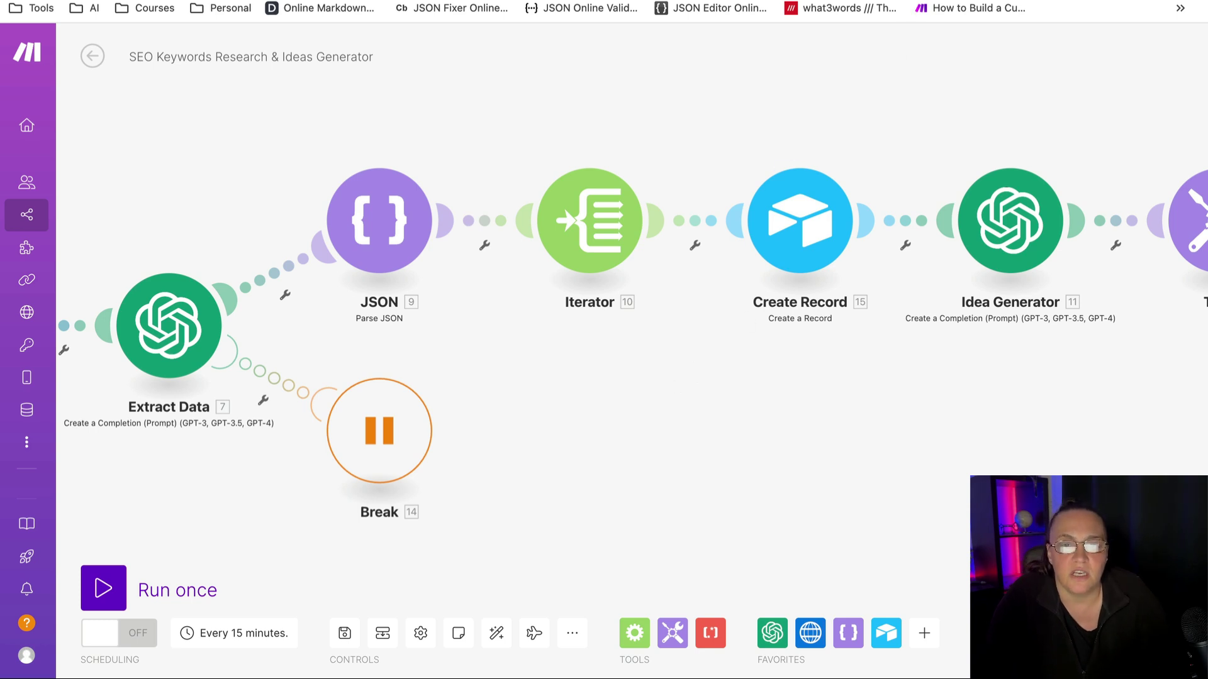
key("ctrl+Tab")
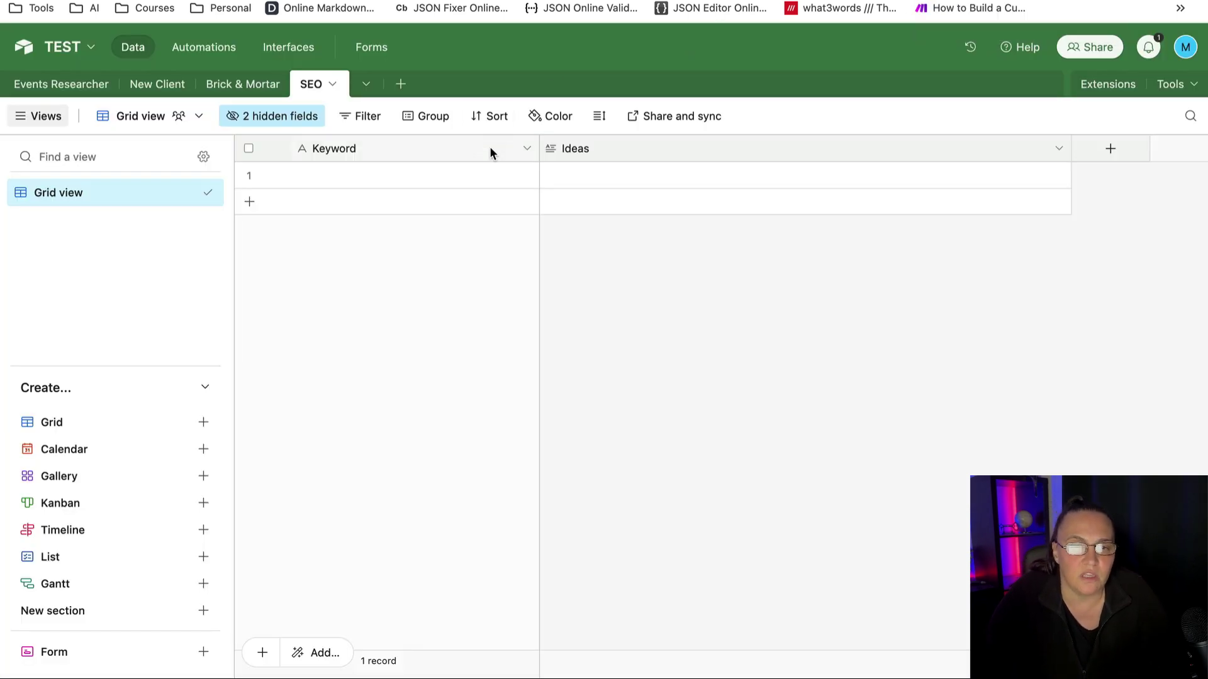
mouse_move(387, 176)
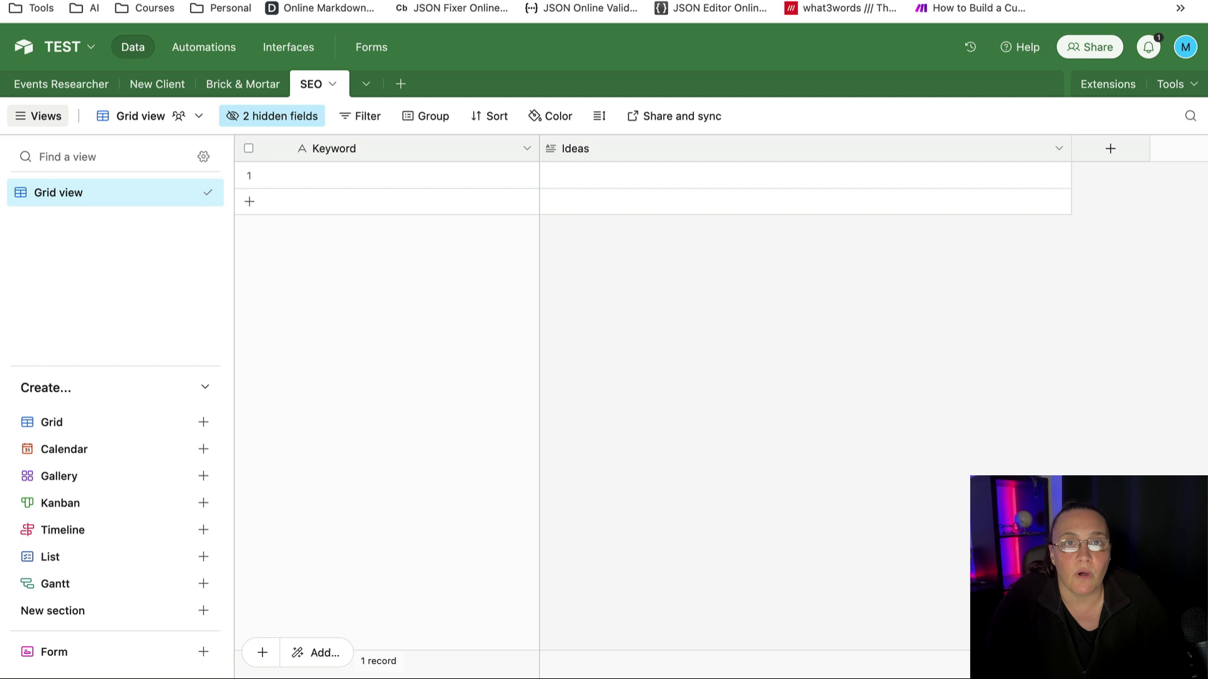
Verify Create Record maps the iterator's 10. Value into Keyword, leaving Ideas empty.
key("ctrl+Tab")
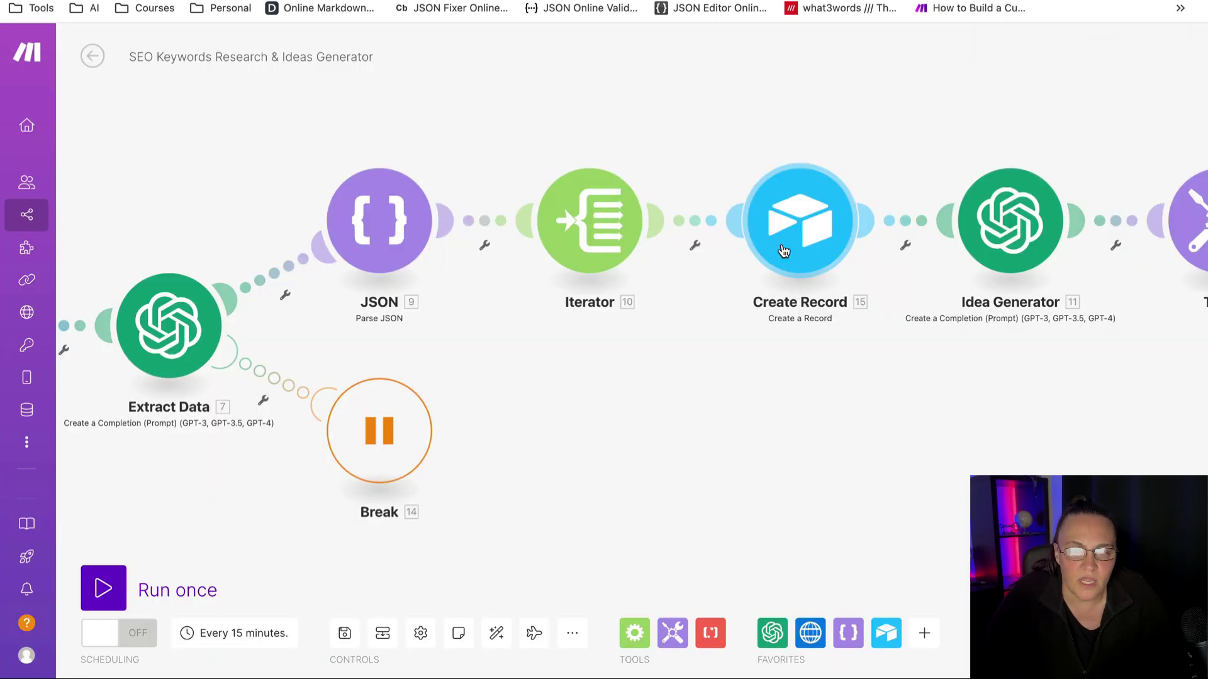
left_click(784, 247)
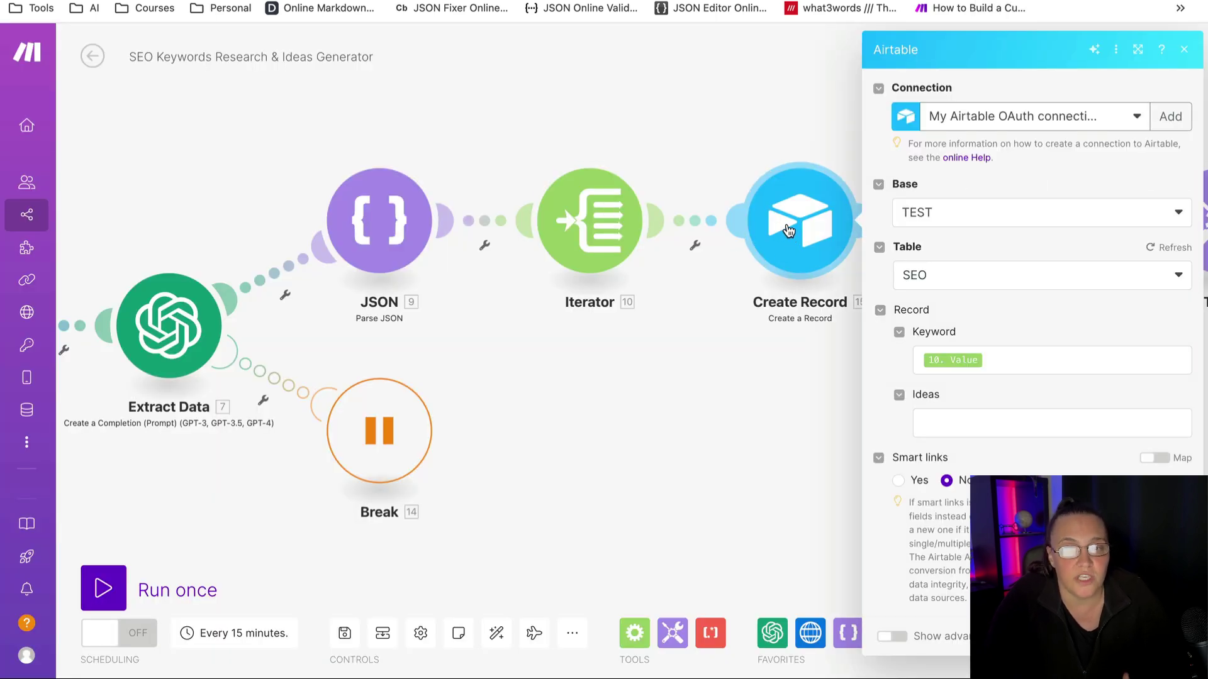
left_click(1012, 359)
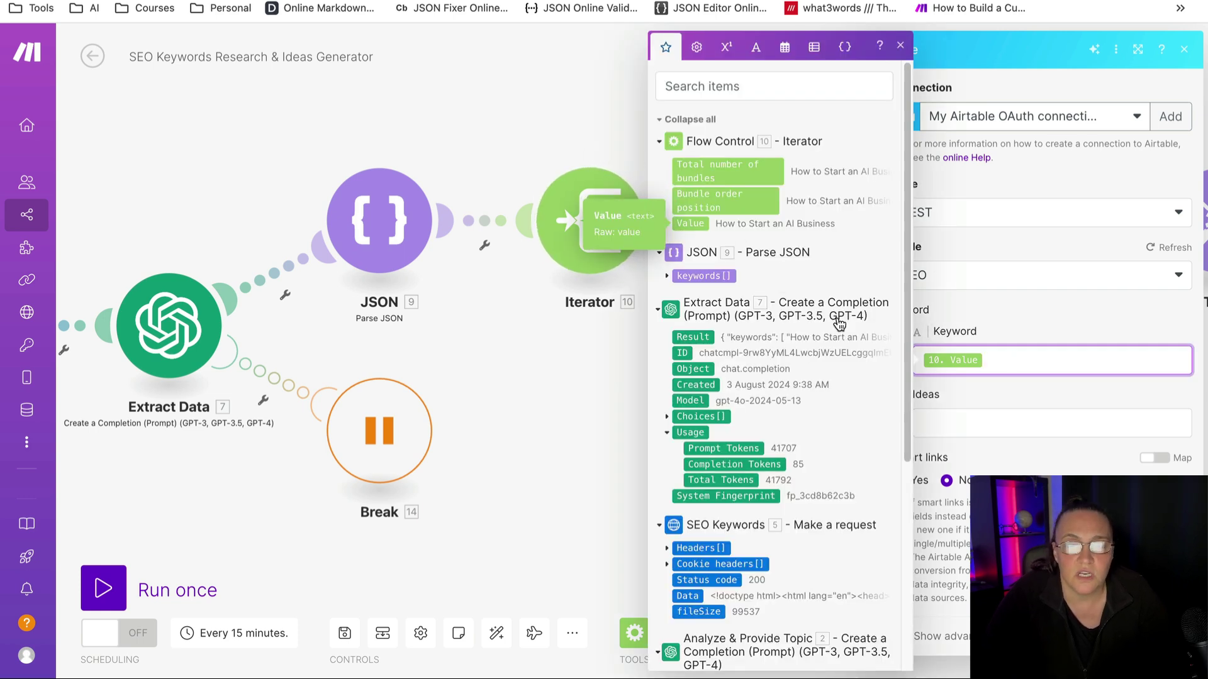
left_click(978, 394)
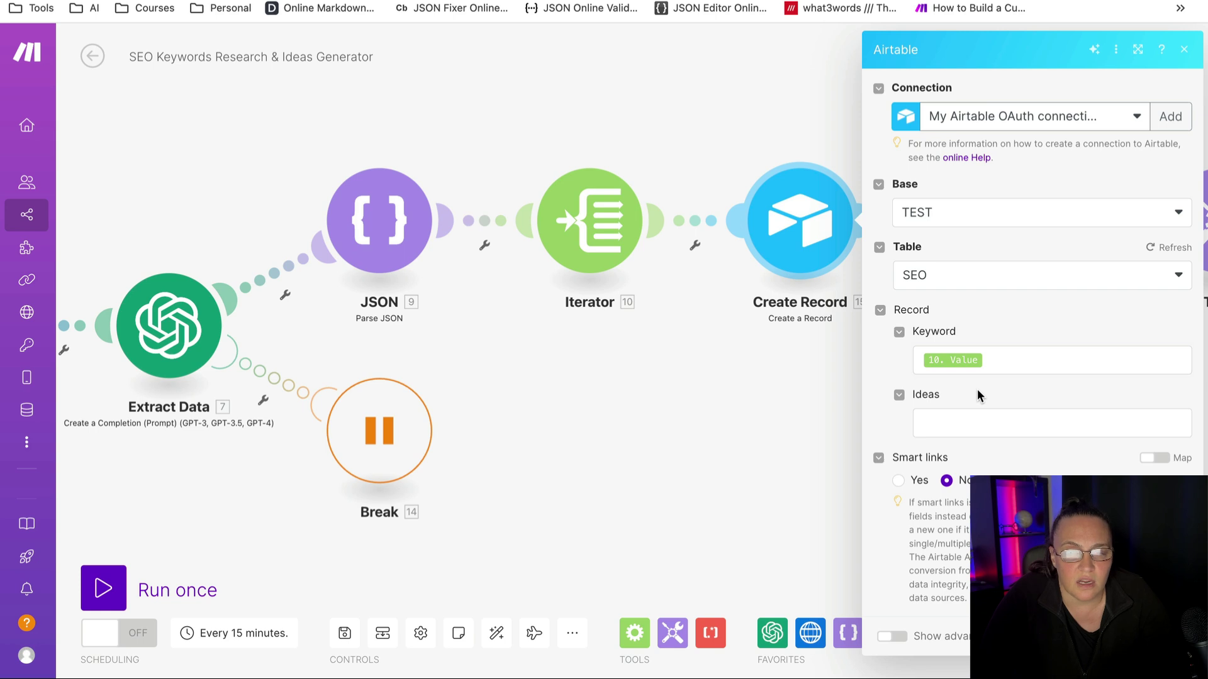
double_click(963, 389)
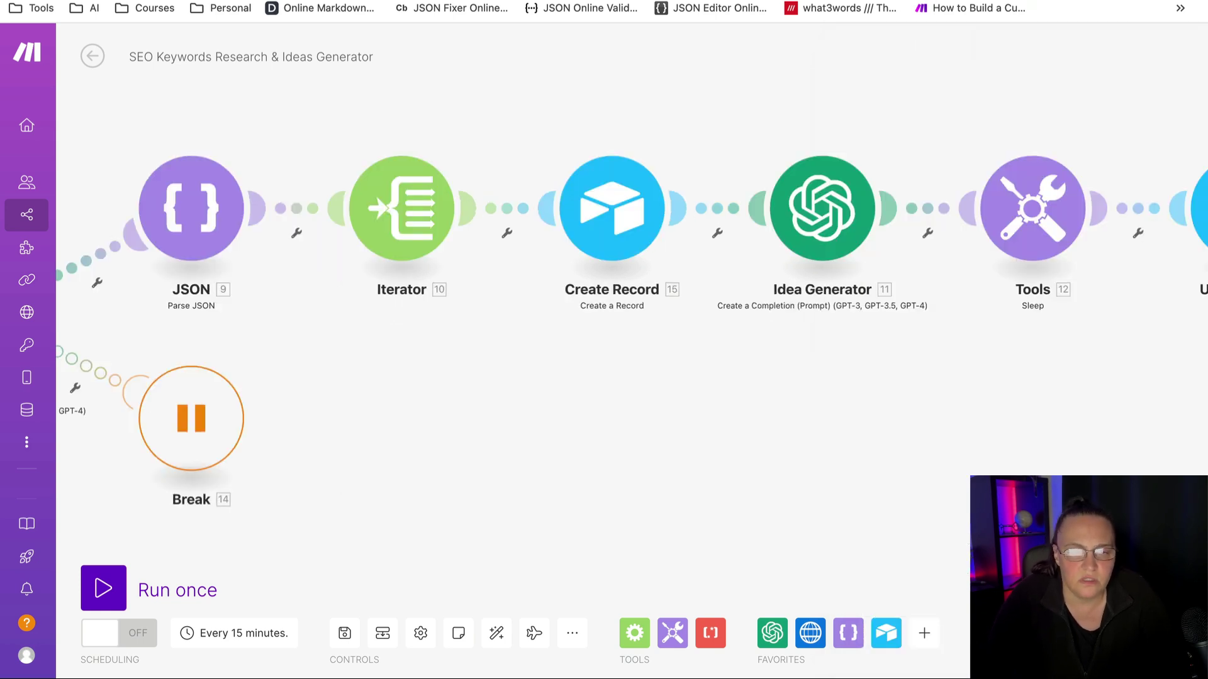
left_click_drag(862, 385, 784, 396)
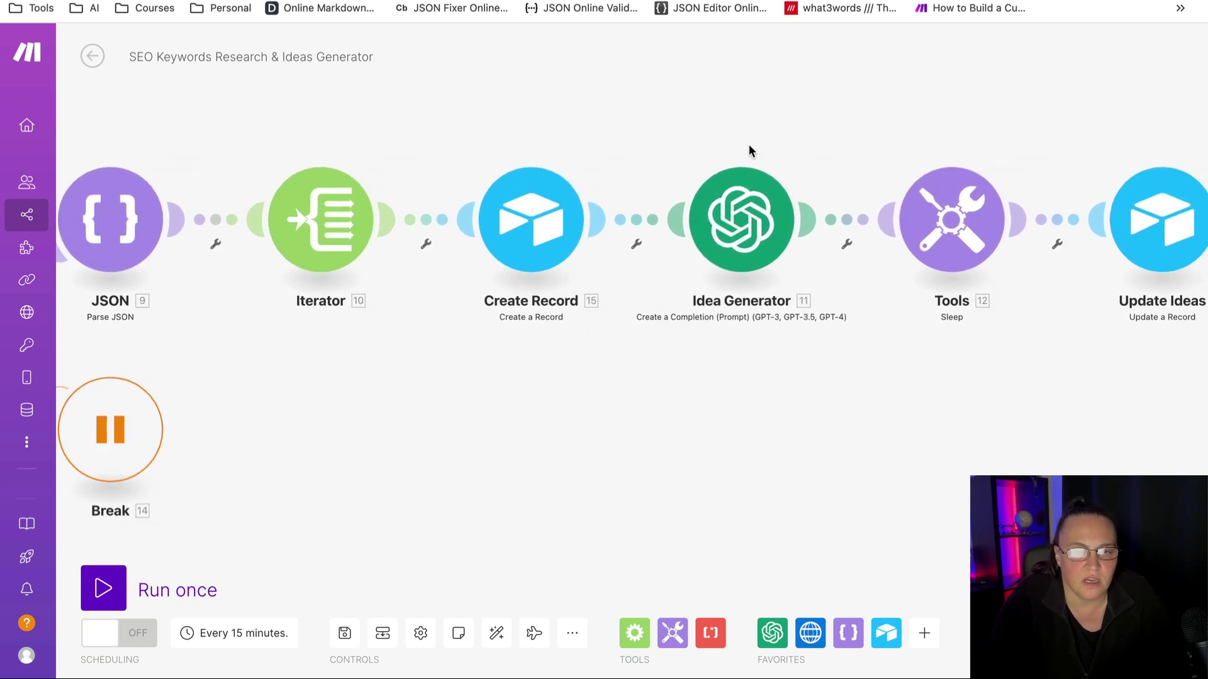
Read the Idea Generator's SEO-expert prompt, including 'Only generate the ideas.'.
left_click(751, 231)
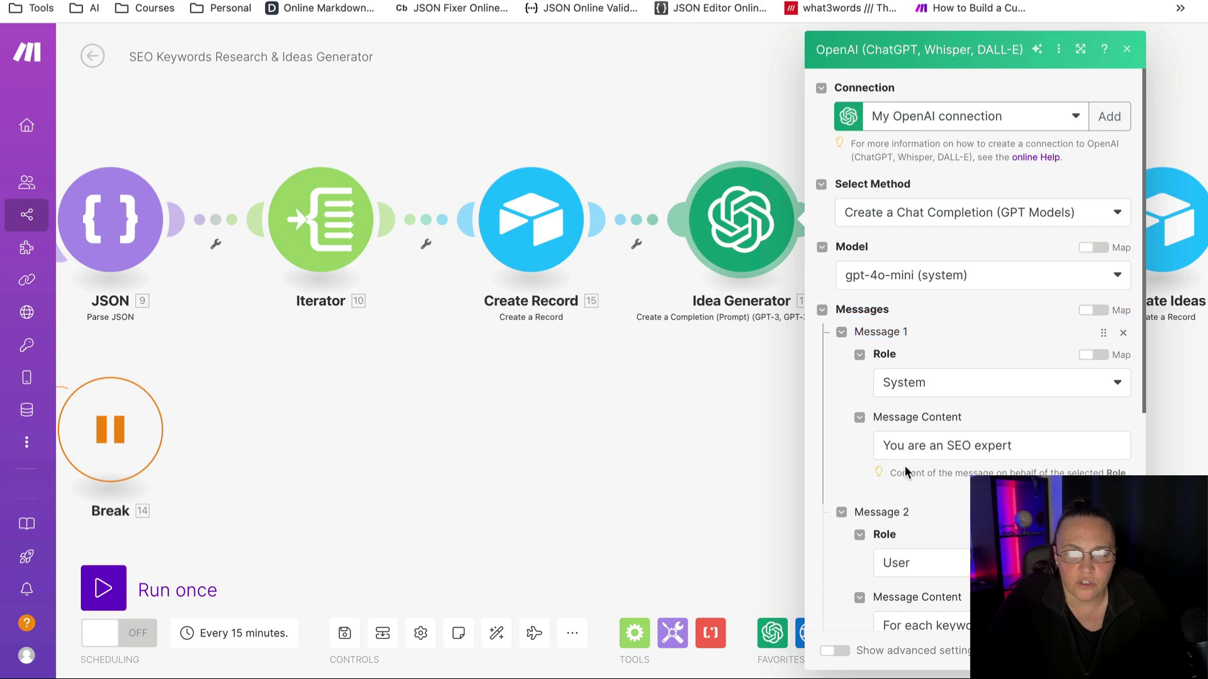
scroll(917, 466, "down", 2)
scroll(930, 425, "down", 3)
scroll(934, 421, "down", 2)
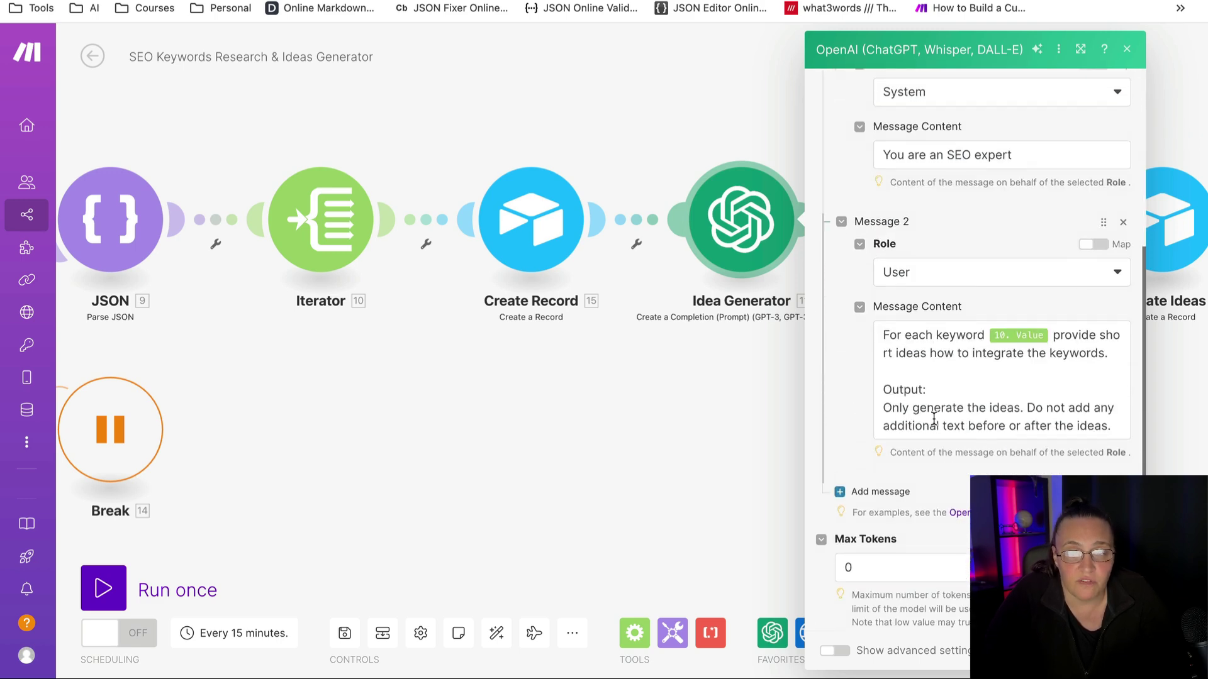
scroll(934, 421, "down", 2)
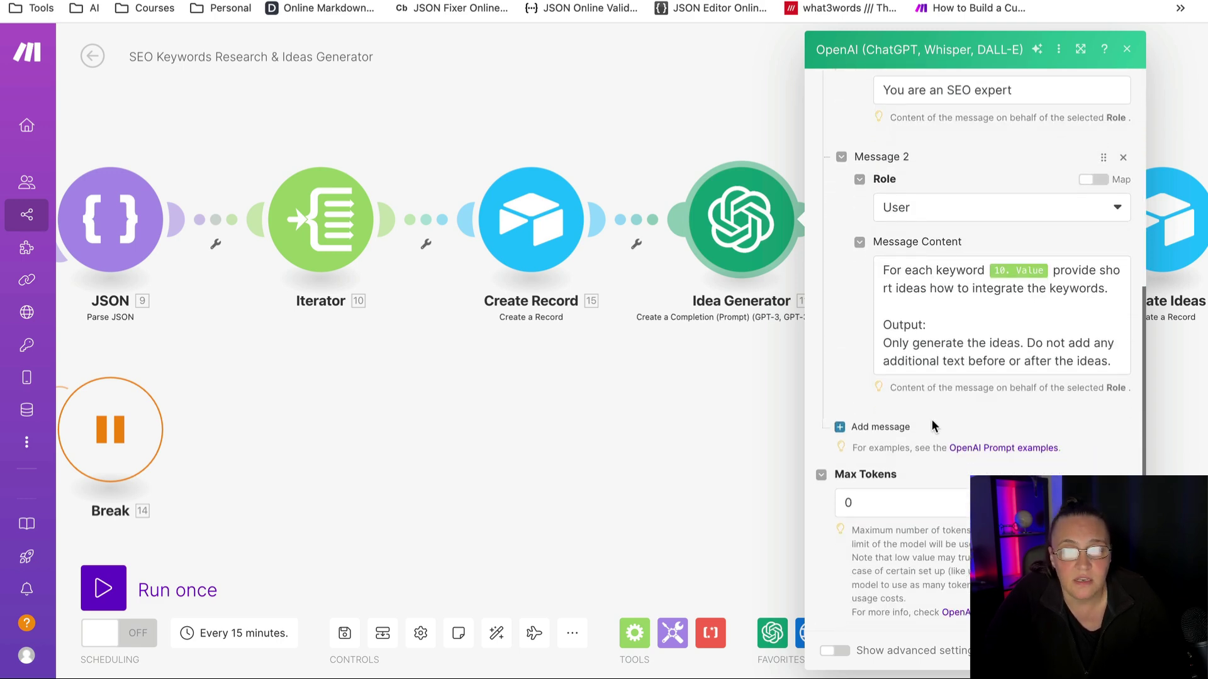
left_click(1050, 270)
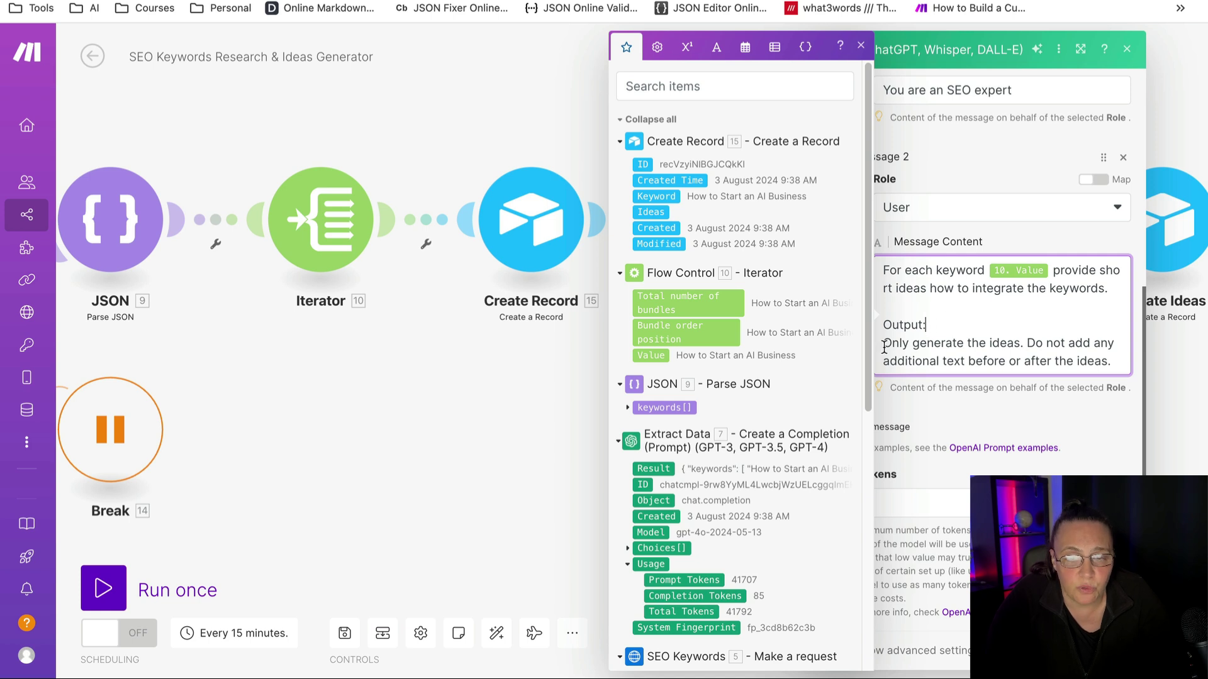
left_click_drag(884, 343, 1026, 343)
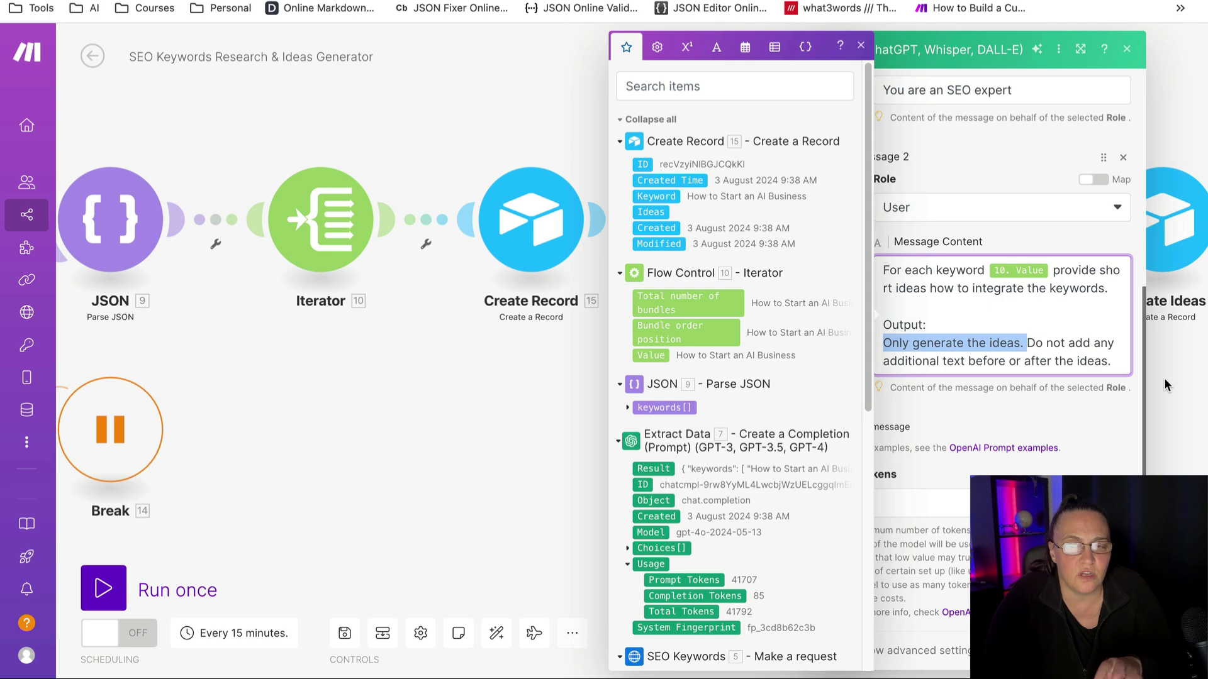
left_click(1164, 378)
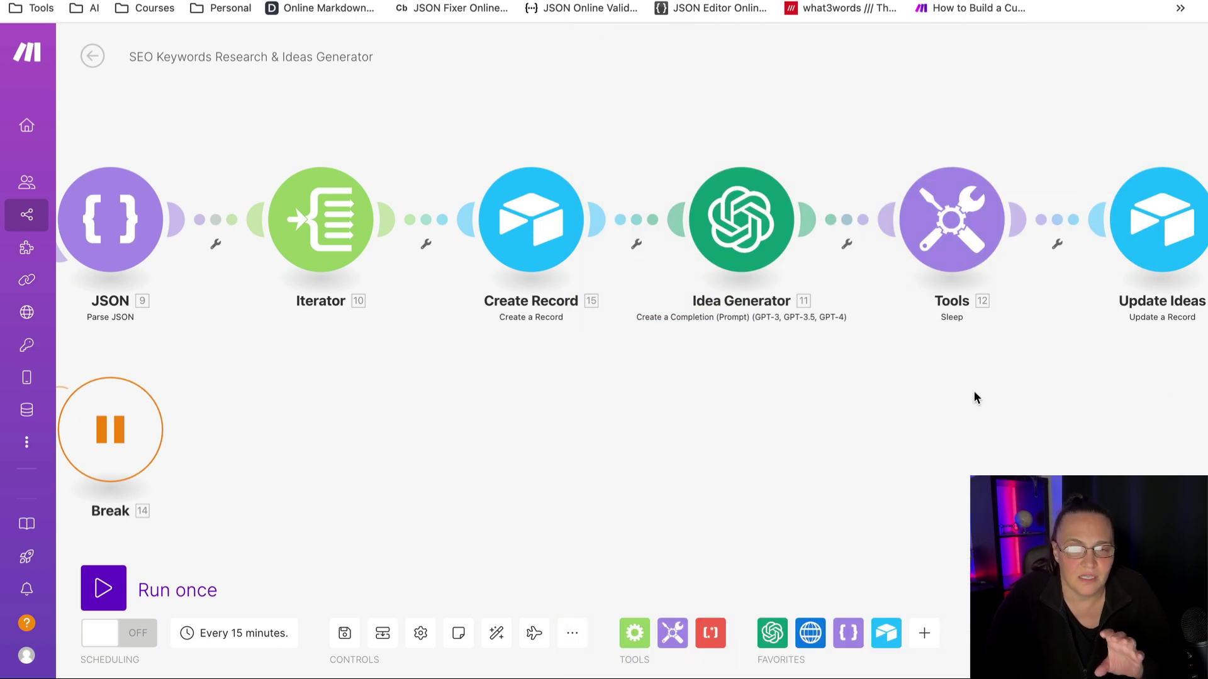
Inspect the two-second Sleep delay and cancel without changing it.
left_click_drag(974, 392, 911, 407)
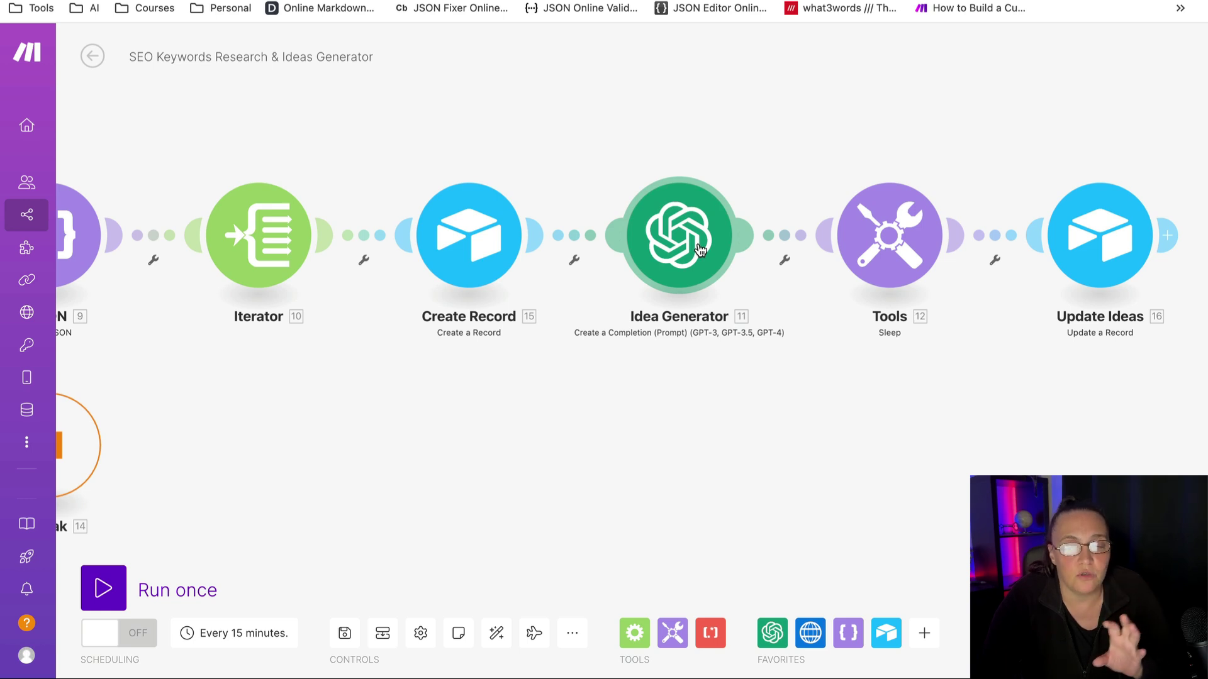
left_click(901, 244)
left_click(890, 230)
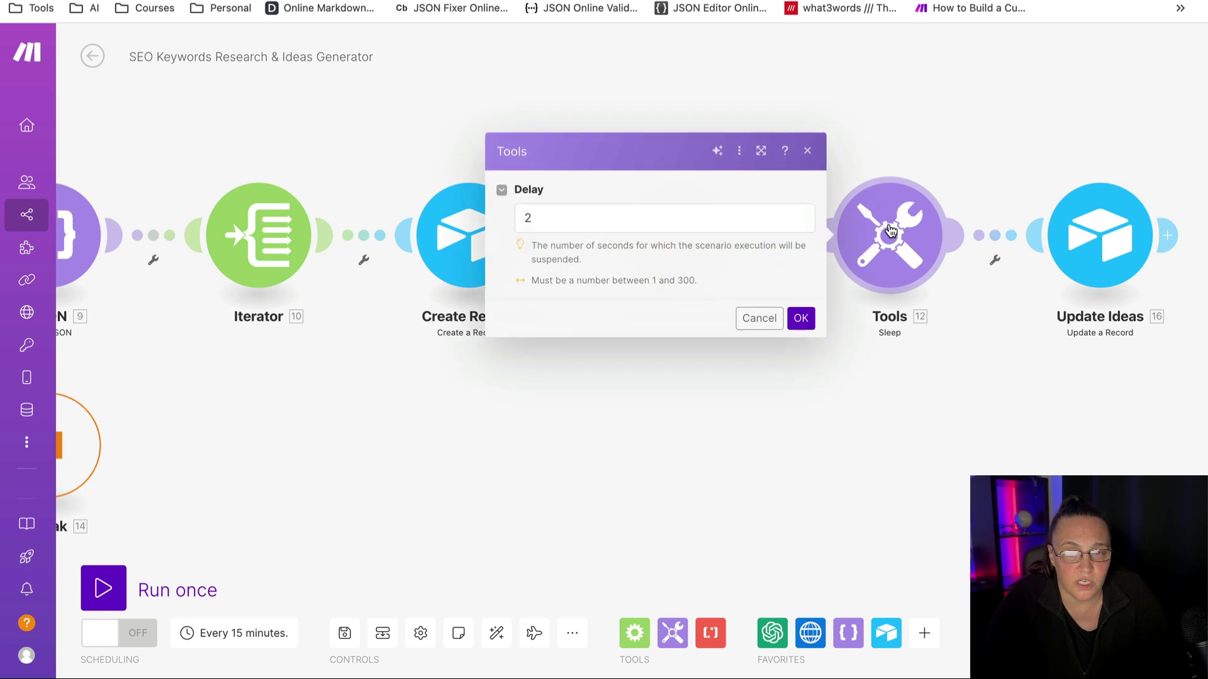
left_click(680, 227)
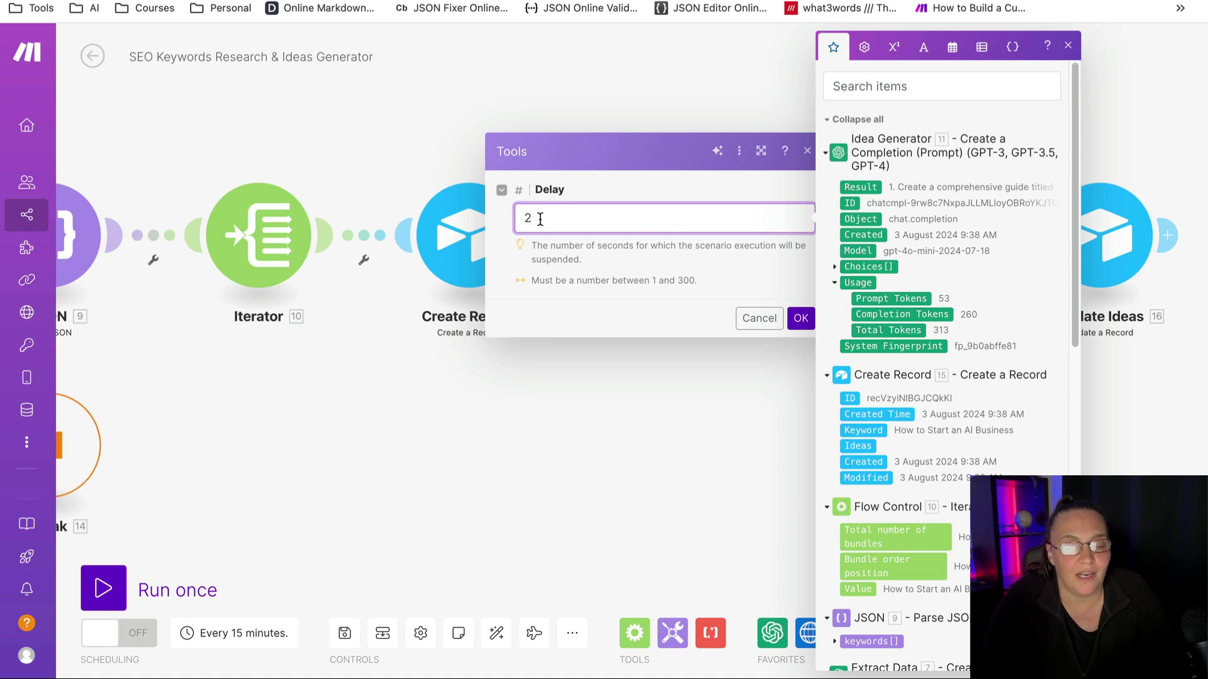
left_click(759, 317)
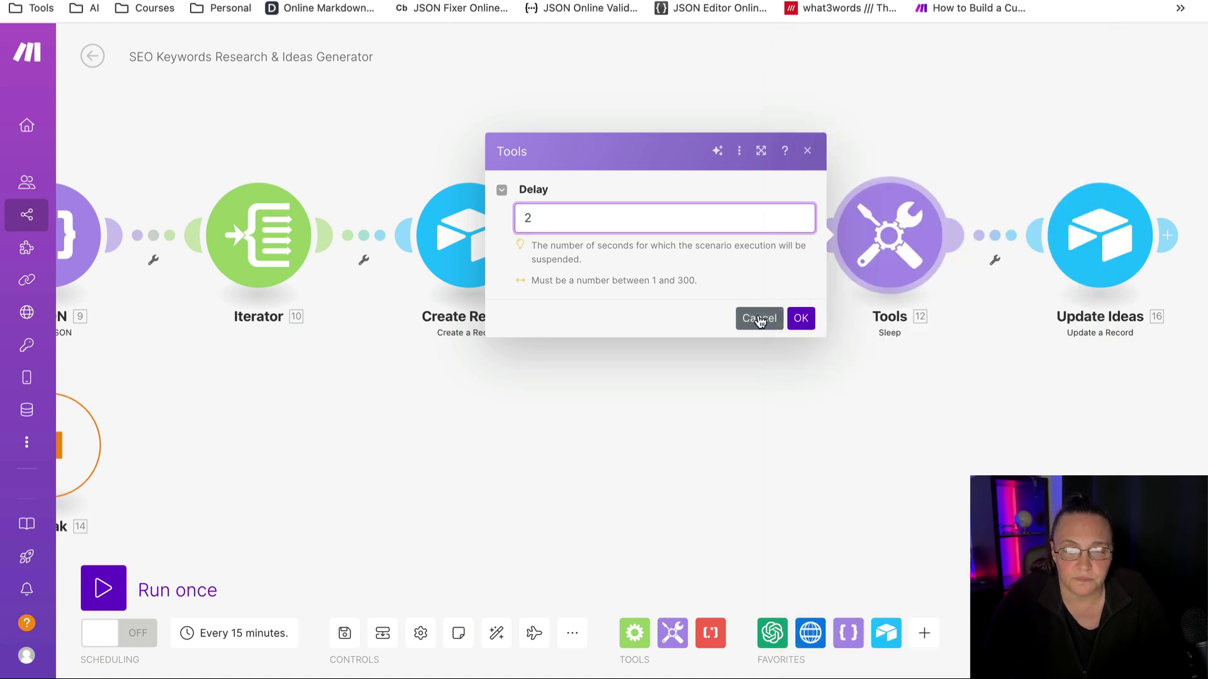
Map Idea Generator's Choices > Message > Content into Ideas, then check the Airtable record.
left_click(1097, 242)
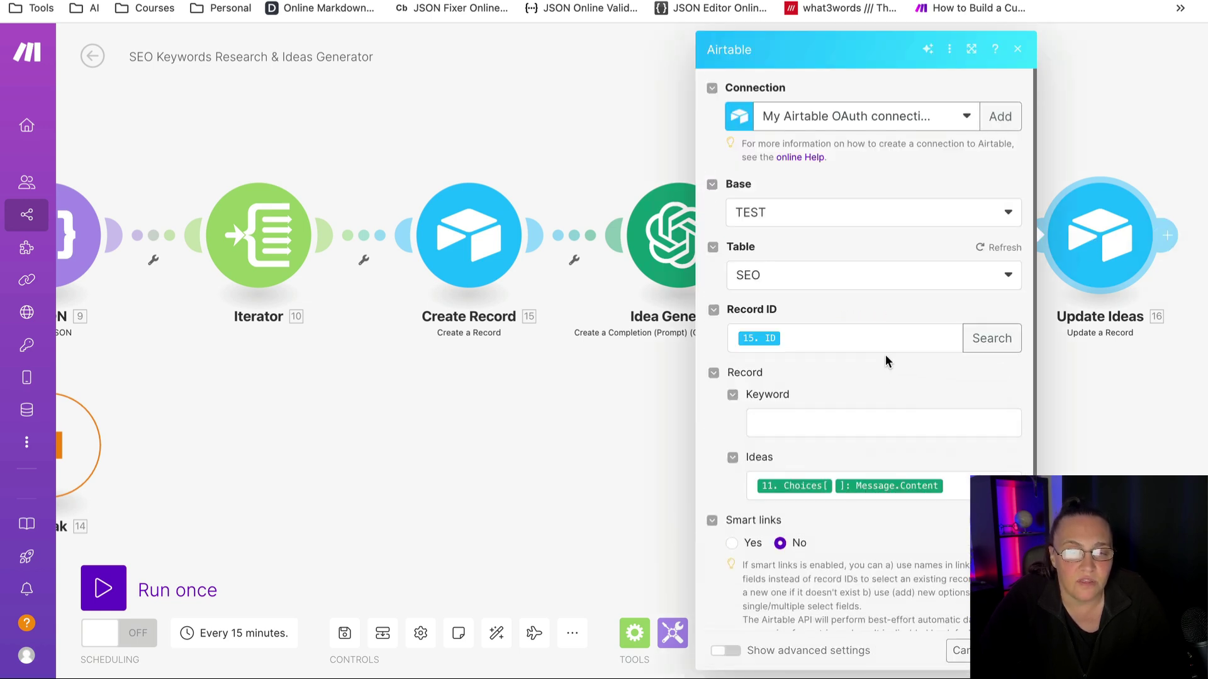
scroll(882, 359, "down", 1)
left_click(952, 436)
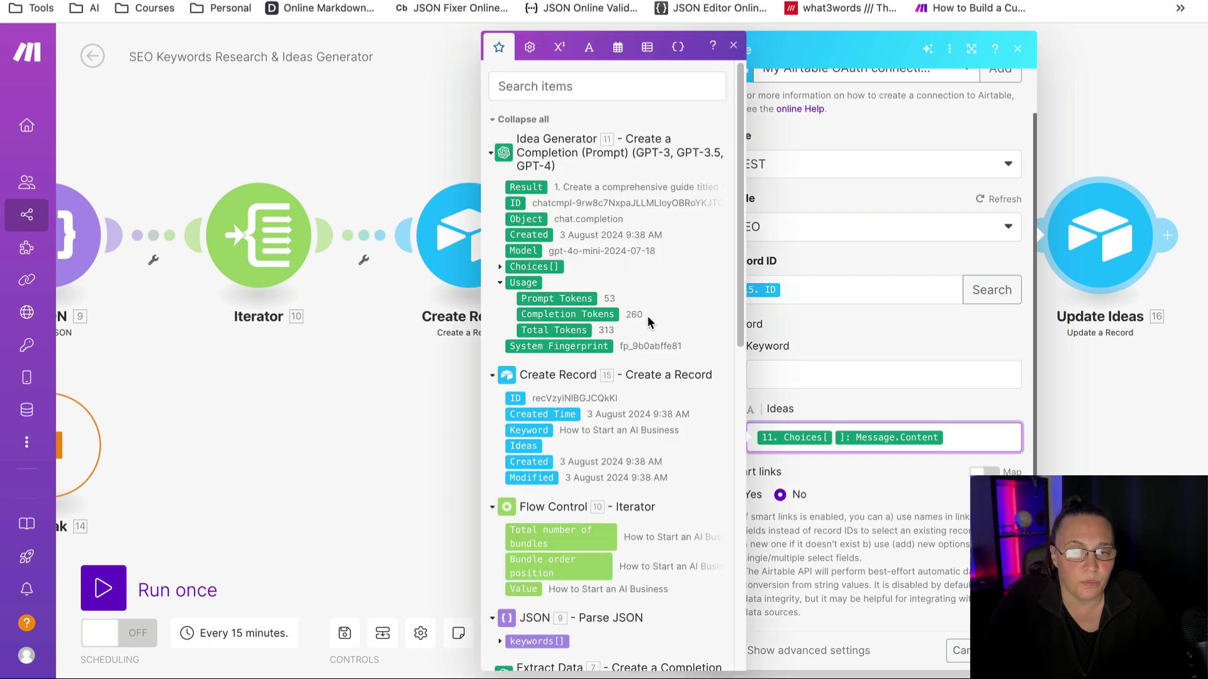
left_click(500, 271)
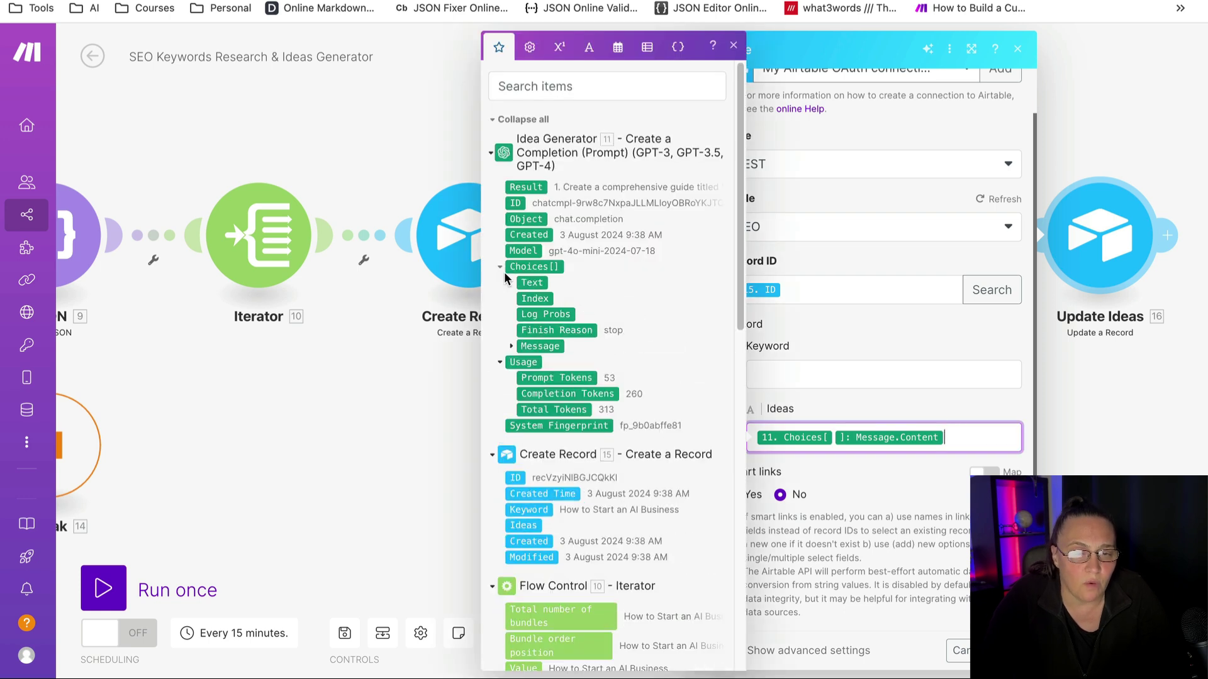
left_click(539, 346)
left_click(511, 346)
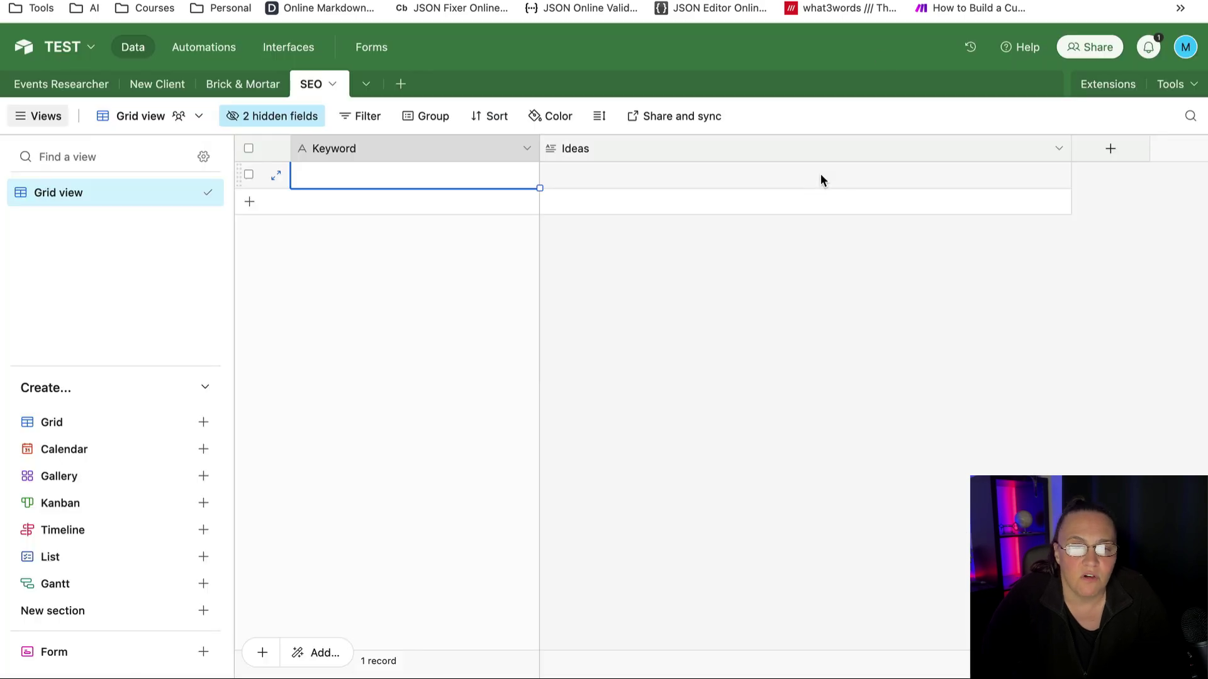
left_click(815, 187)
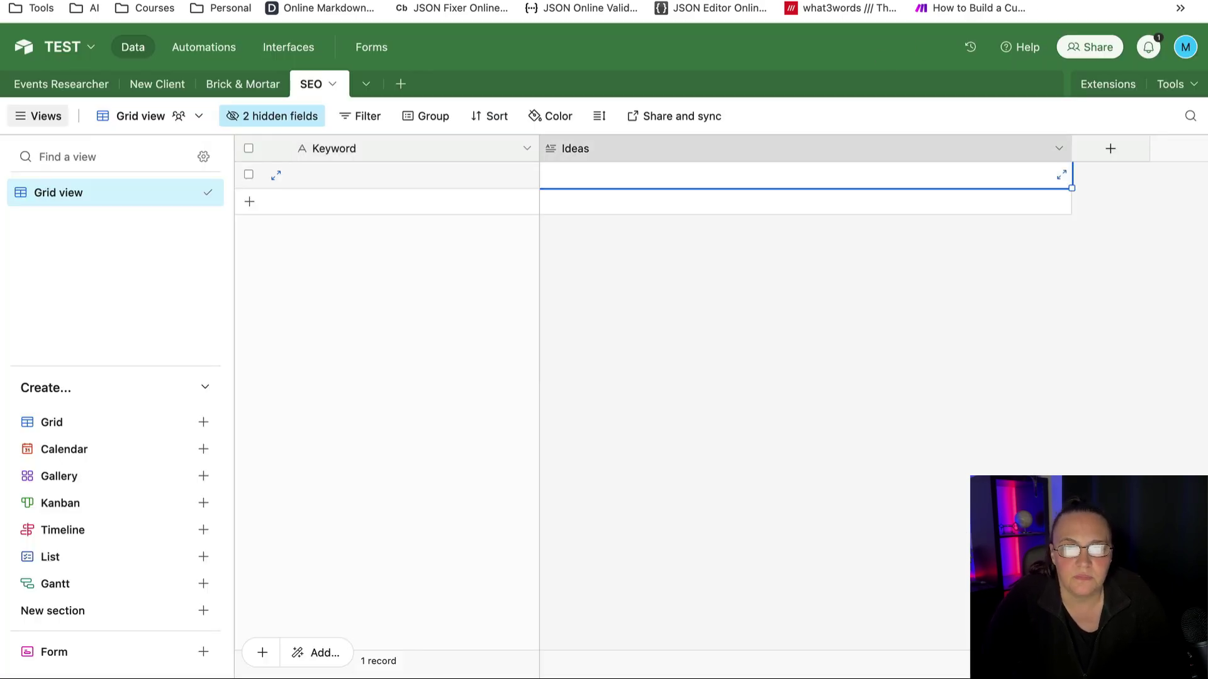
left_click(978, 8)
Close Update Ideas and pan back to the About My Business module.
left_click(538, 519)
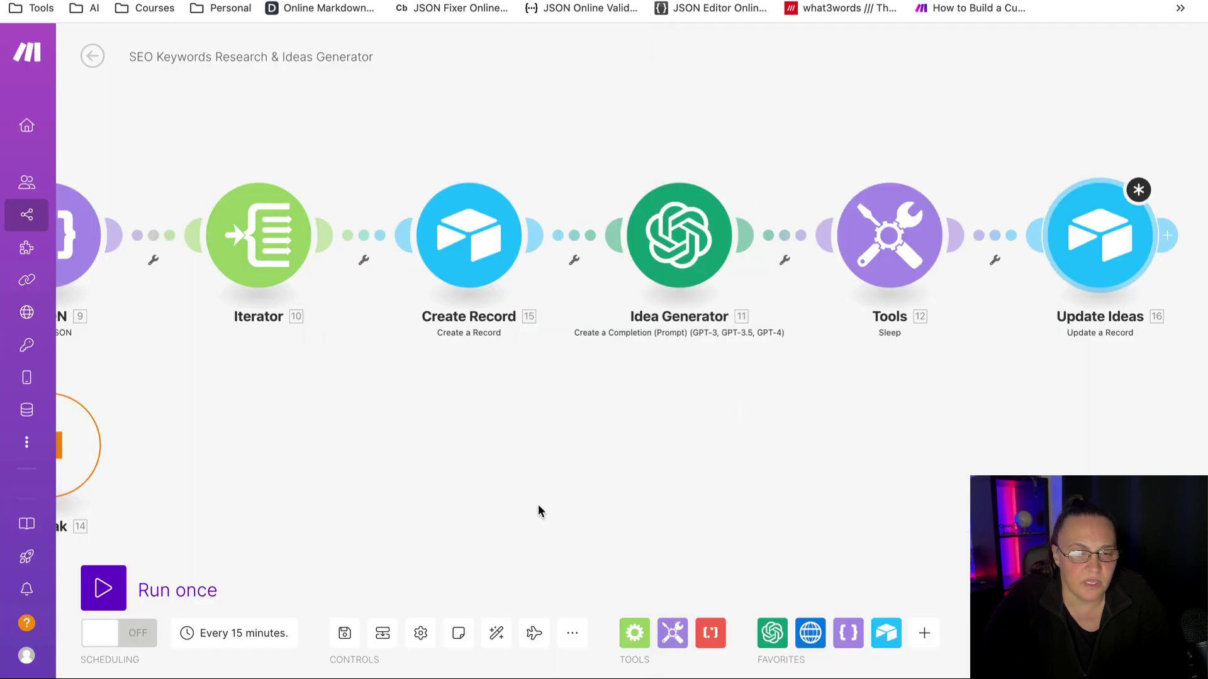
mouse_move(538, 505)
left_mouse_down()
mouse_move(782, 433)
mouse_move(830, 399)
mouse_move(931, 409)
left_mouse_up()
mouse_move(396, 542)
left_mouse_down()
mouse_move(431, 467)
mouse_move(508, 450)
mouse_move(728, 468)
left_mouse_up()
left_click_drag(178, 496, 361, 452)
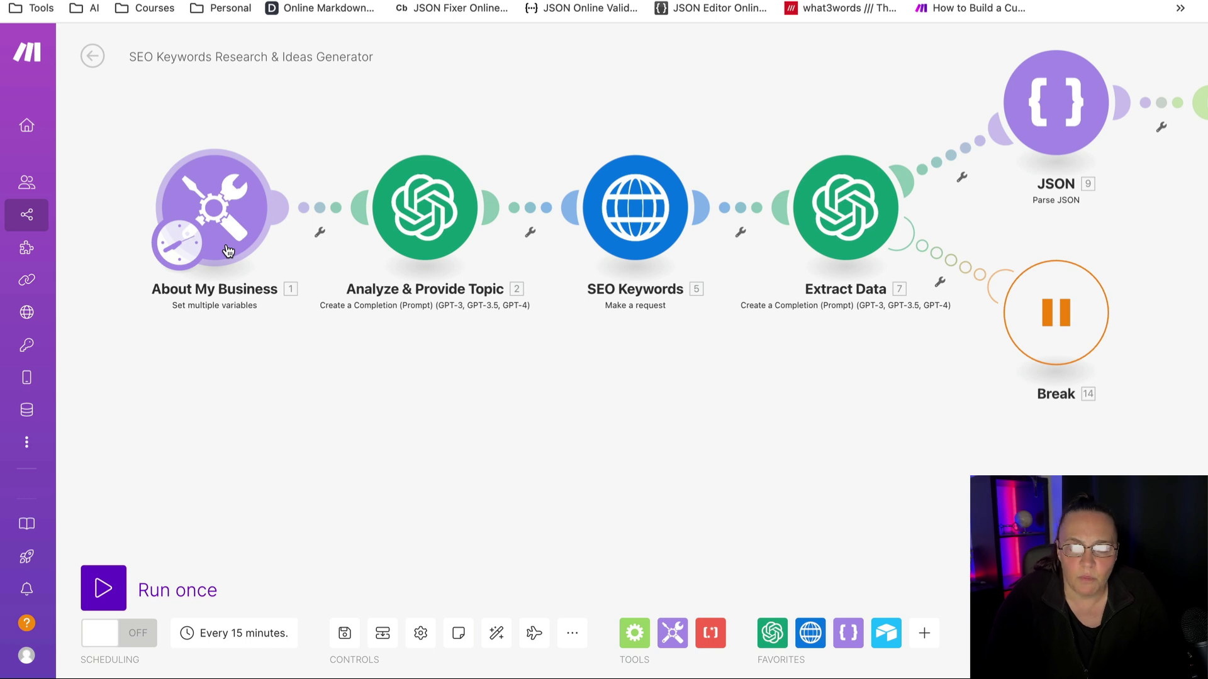
Set the schedule to Days of the week with Monday and Thursday ticked.
left_click(243, 633)
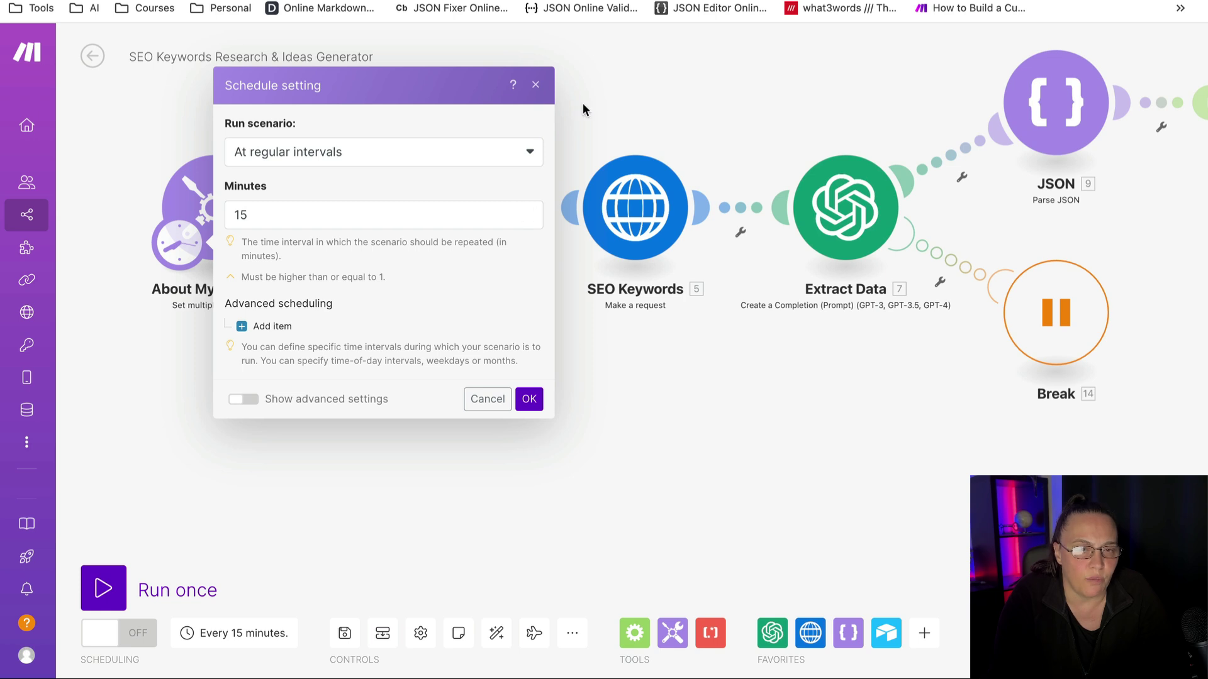
left_click(534, 154)
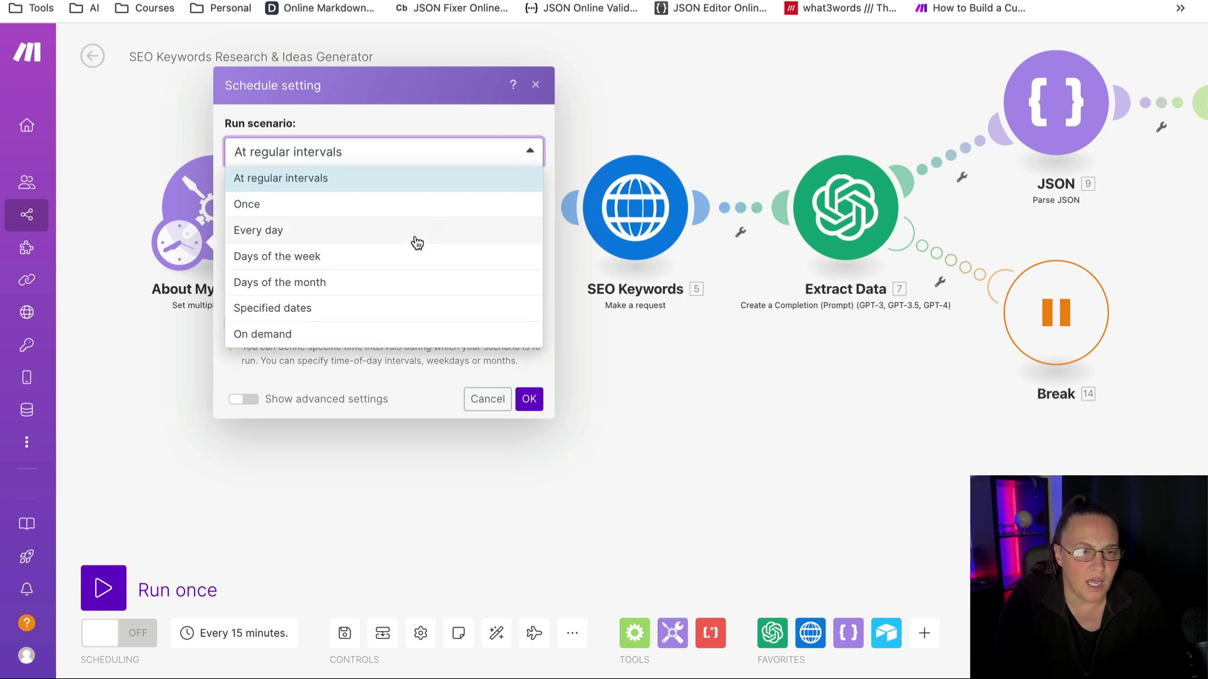
left_click(396, 256)
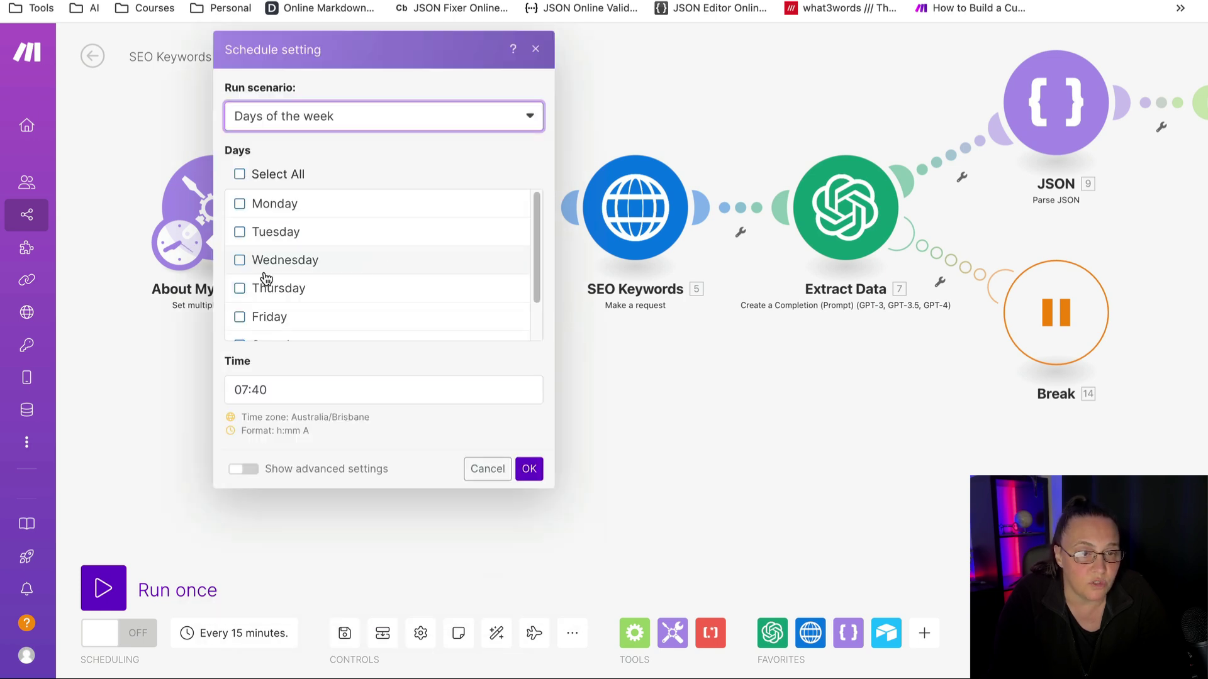
left_click(240, 204)
left_click(240, 289)
left_click(531, 471)
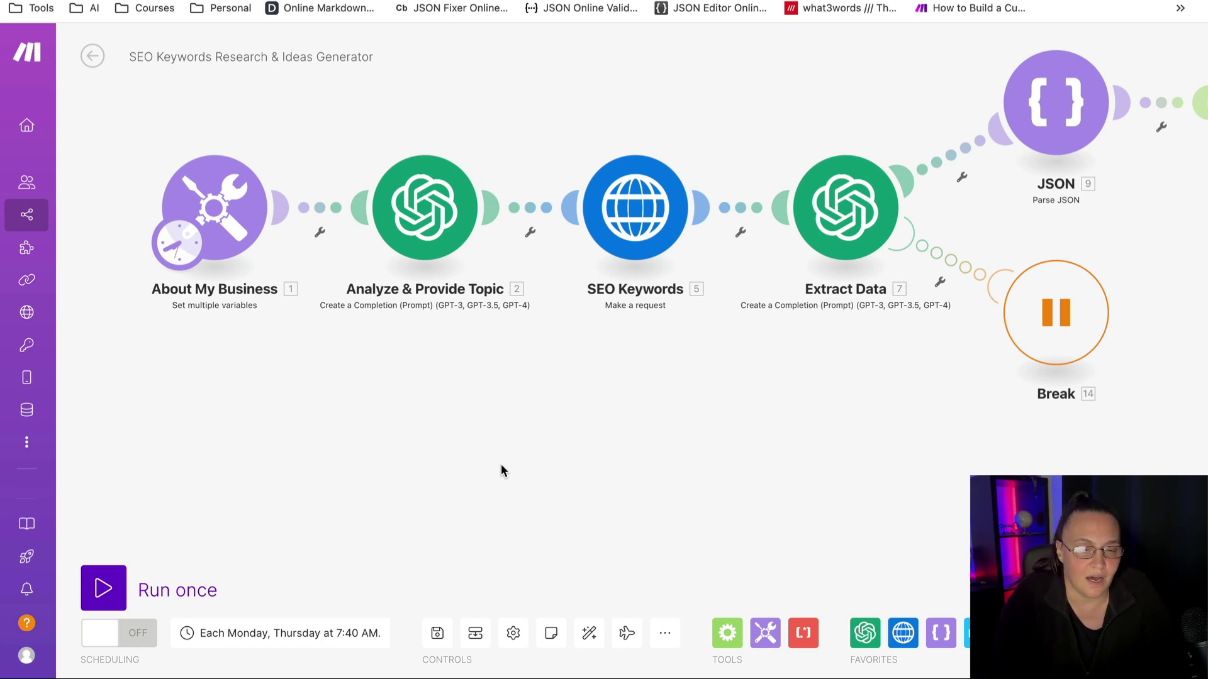
Save despite the warning, delete the second Choices pill from Update Ideas' Ideas field, and resave.
left_click(437, 634)
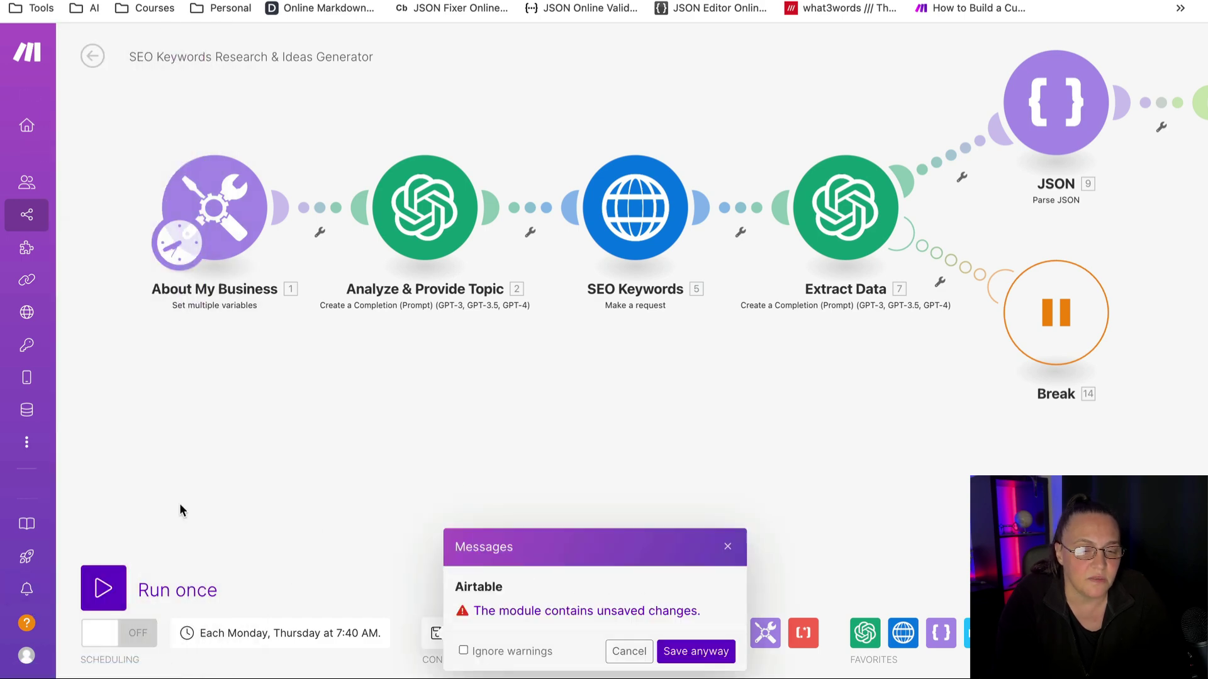
left_click(695, 652)
scroll(969, 364, "up", 4)
scroll(970, 363, "up", 3)
scroll(969, 364, "down", 3)
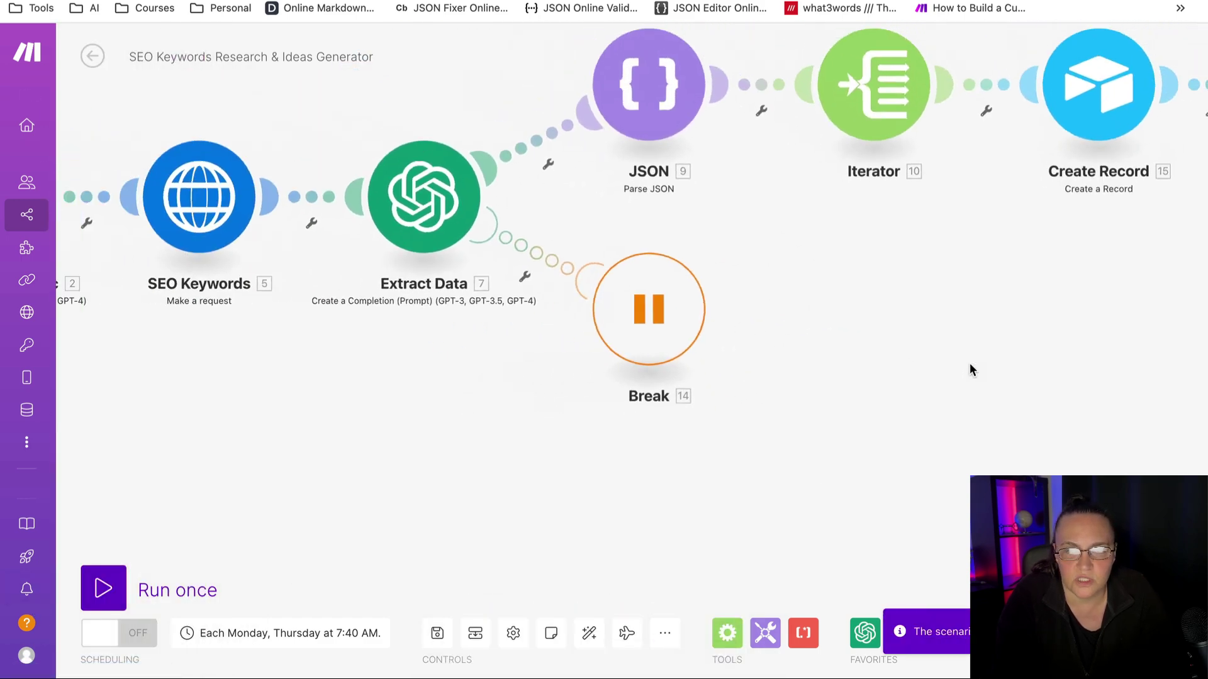
scroll(969, 363, "down", 3)
scroll(969, 363, "down", 2)
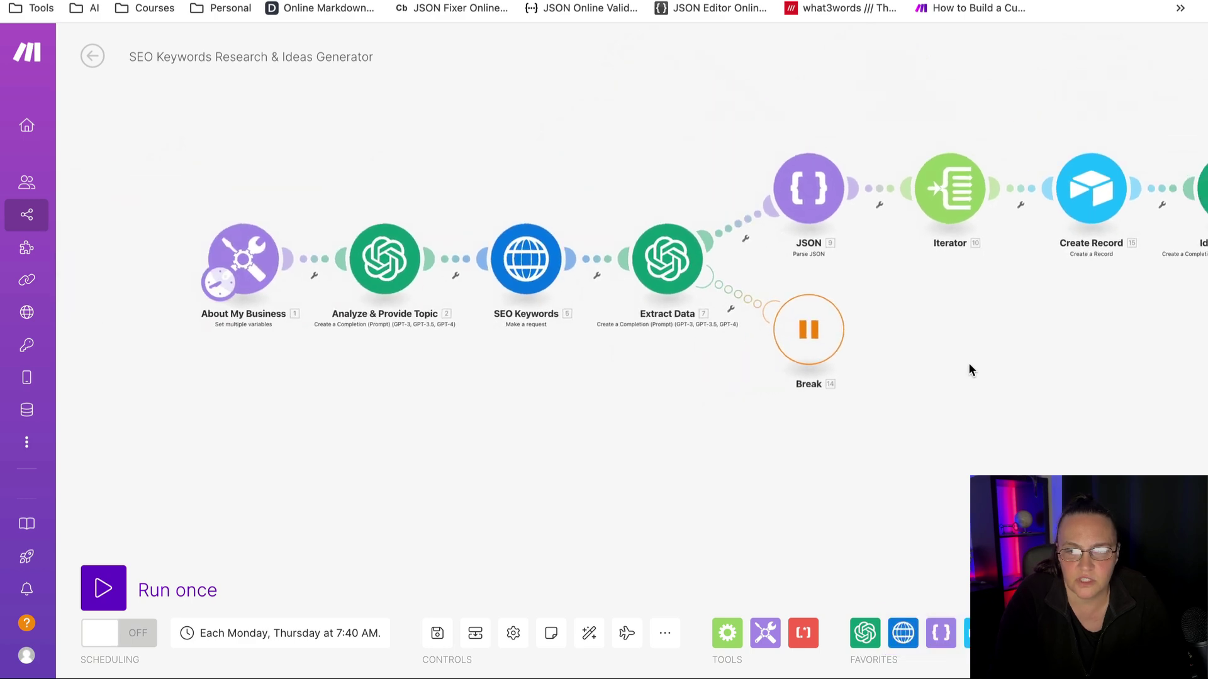
left_click_drag(970, 364, 298, 416)
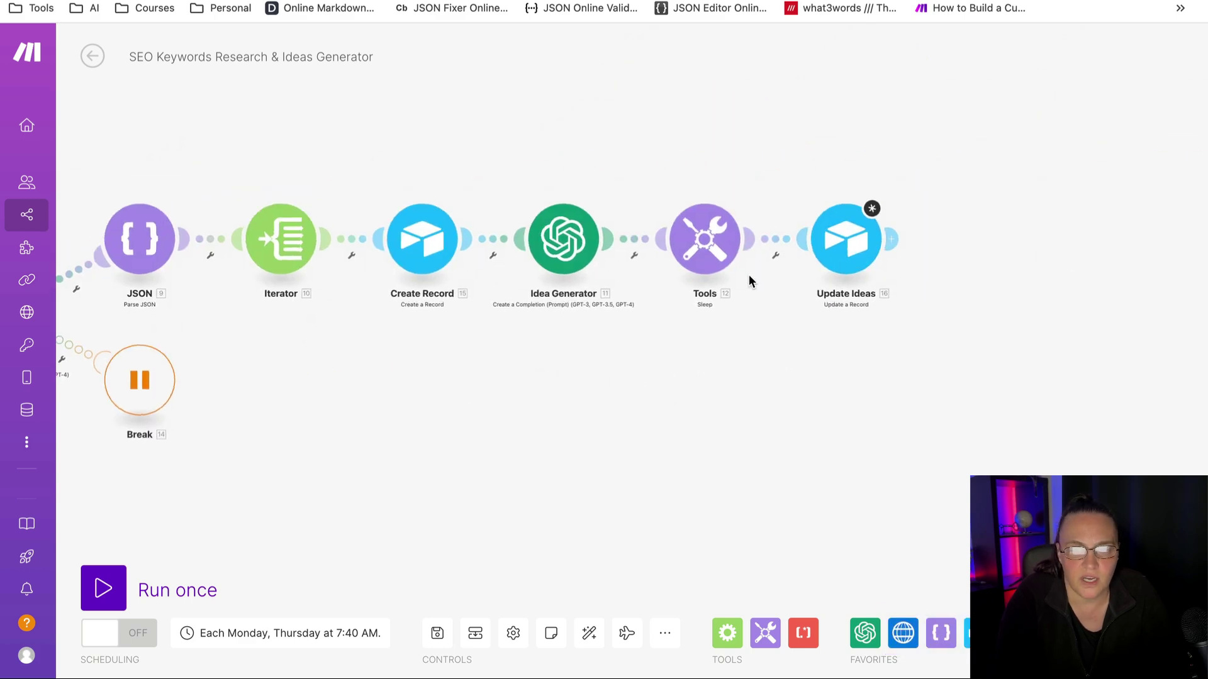
left_click(846, 241)
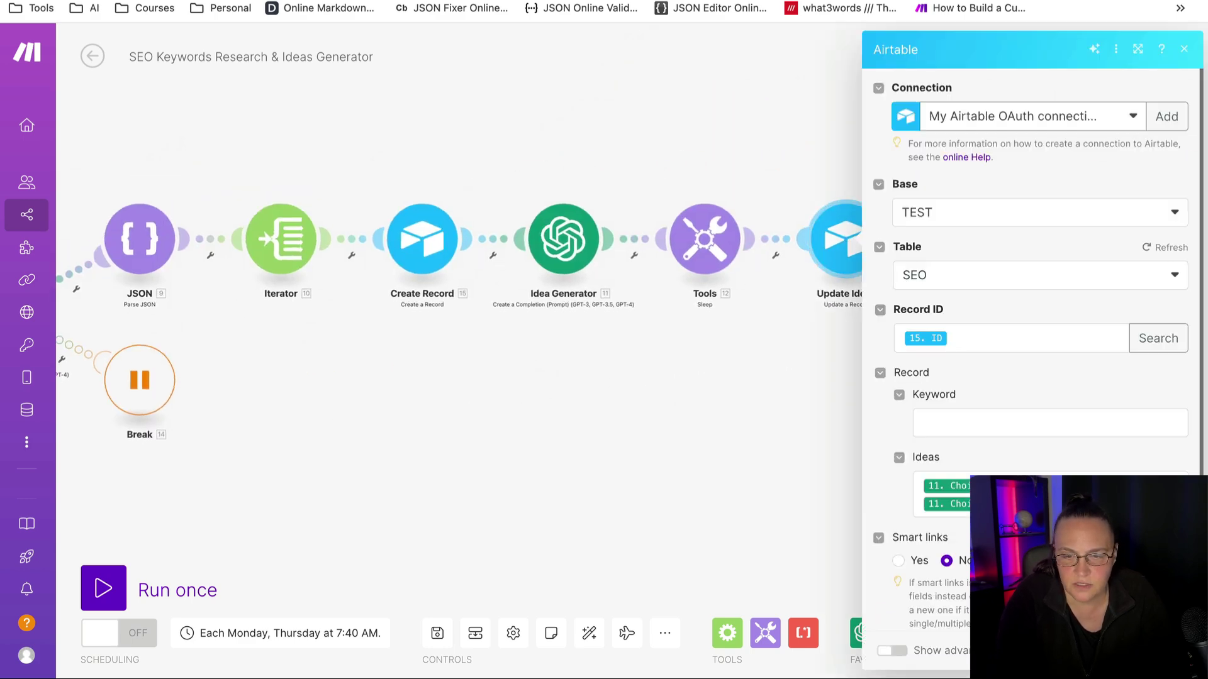
left_click(944, 494)
key("BackSpace")
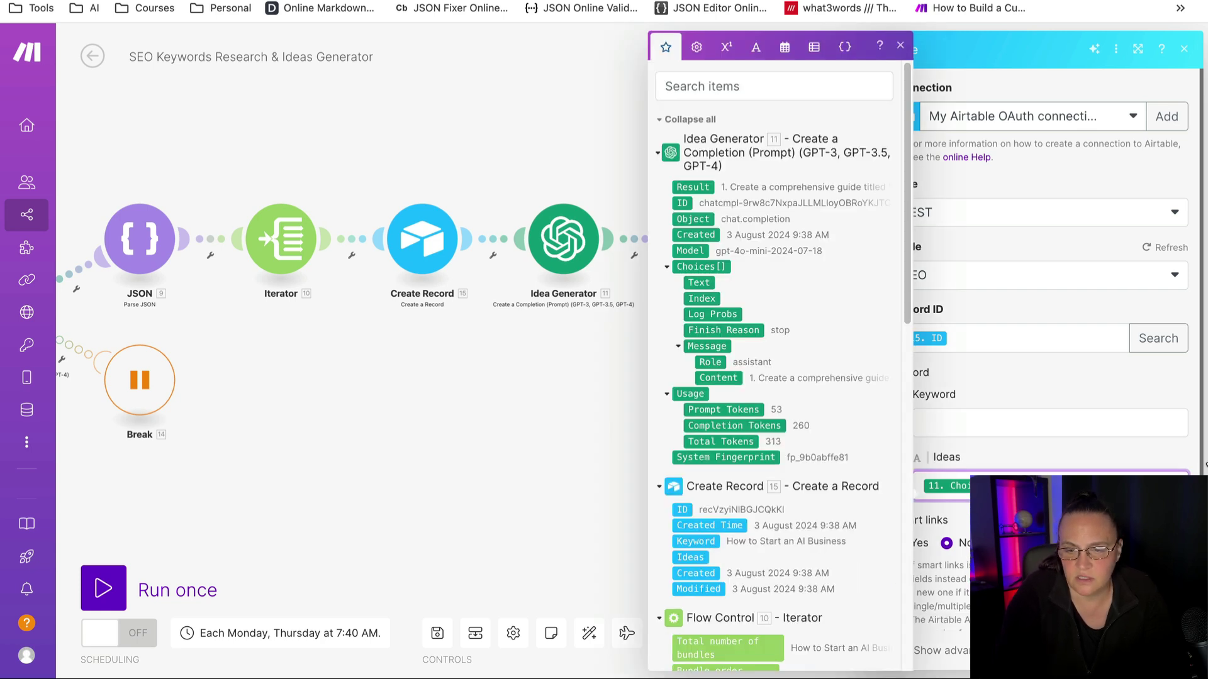
key("Escape")
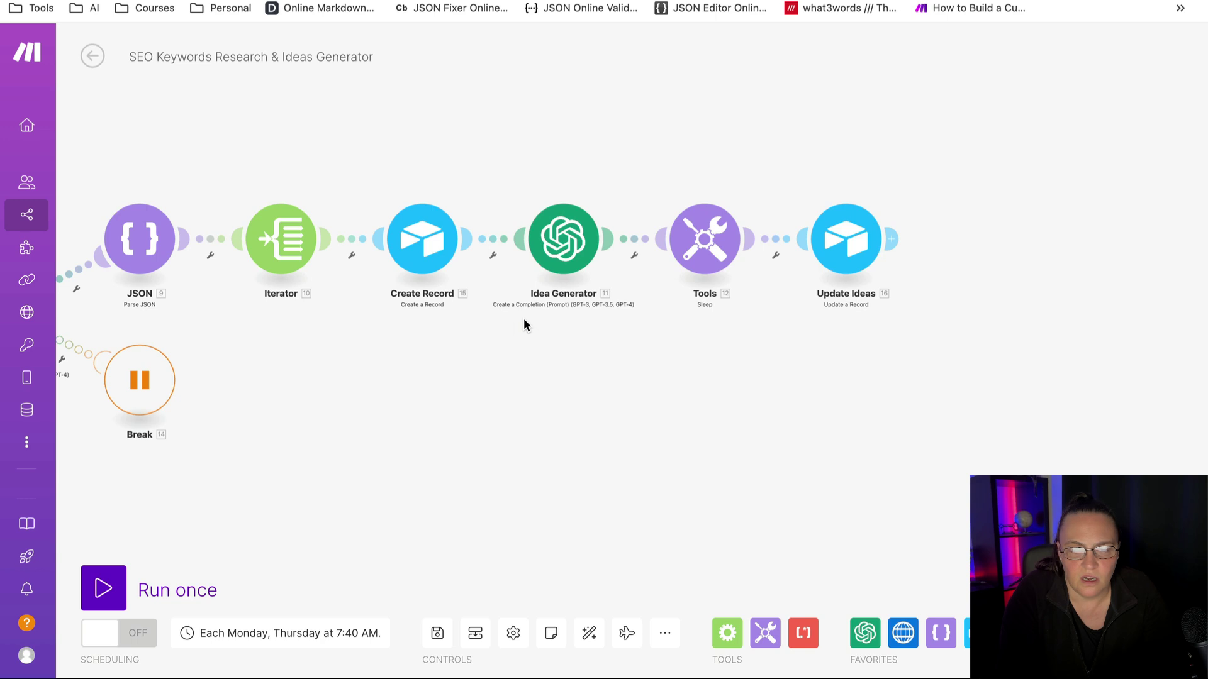
left_click(436, 633)
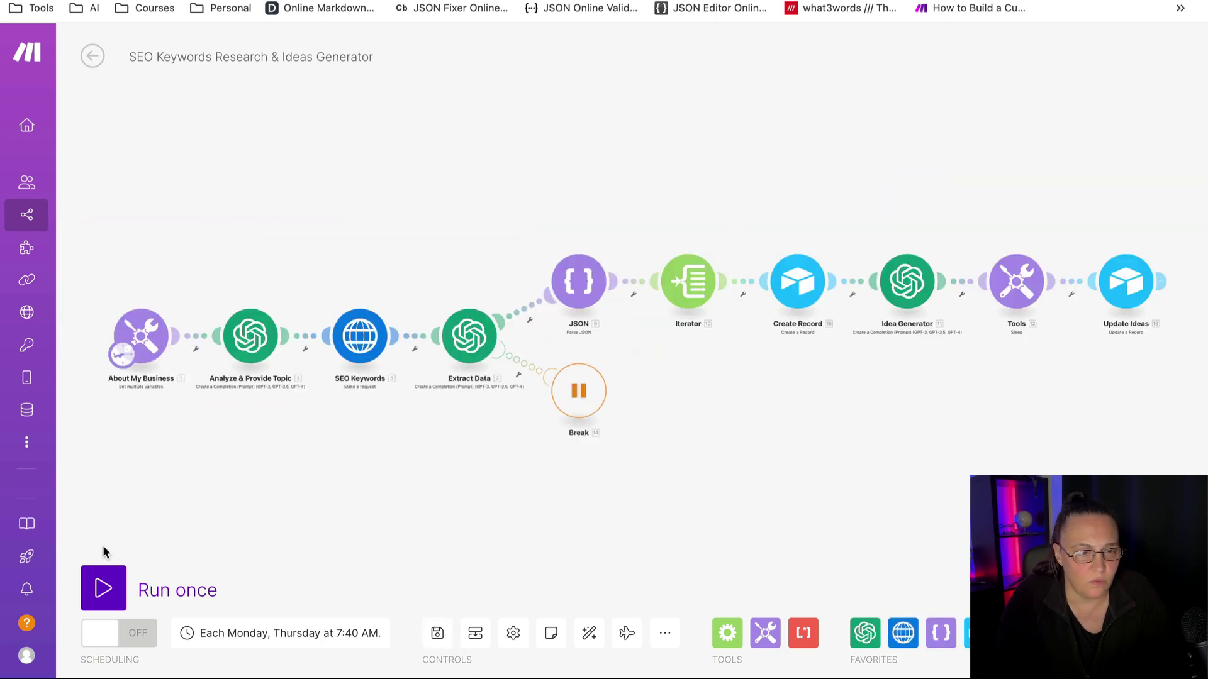
Run the scenario once and watch Airtable's SEO table fill with keywords.
left_click(103, 588)
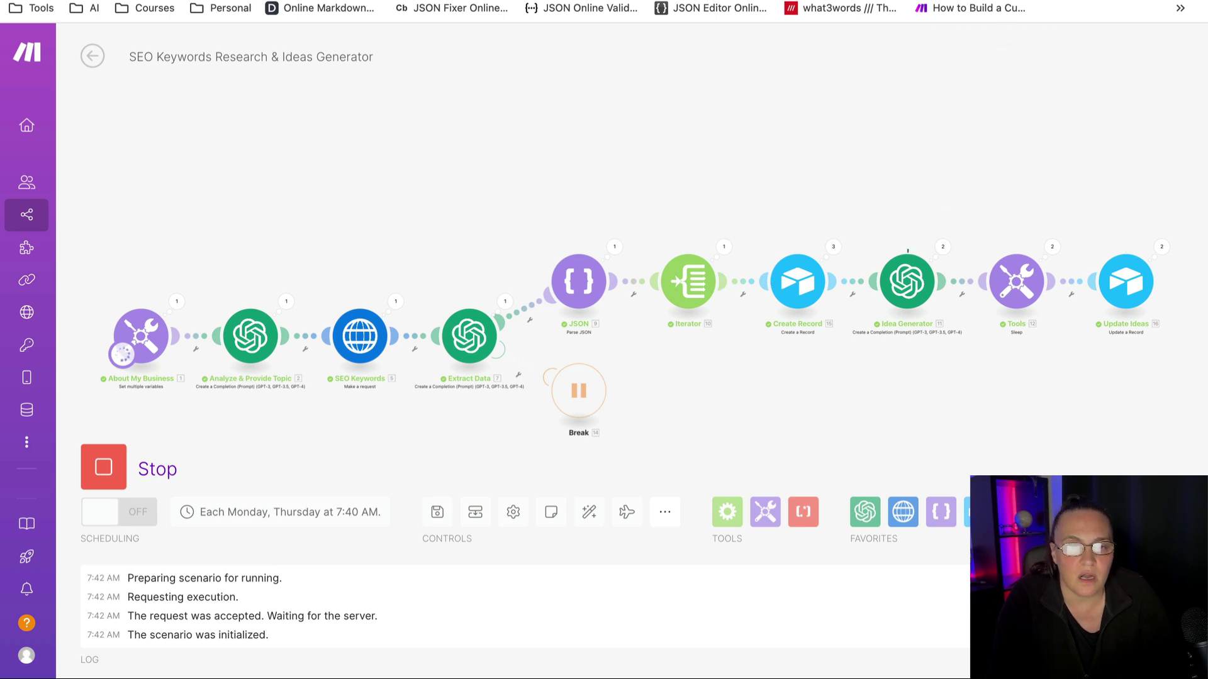
key("ctrl+Tab")
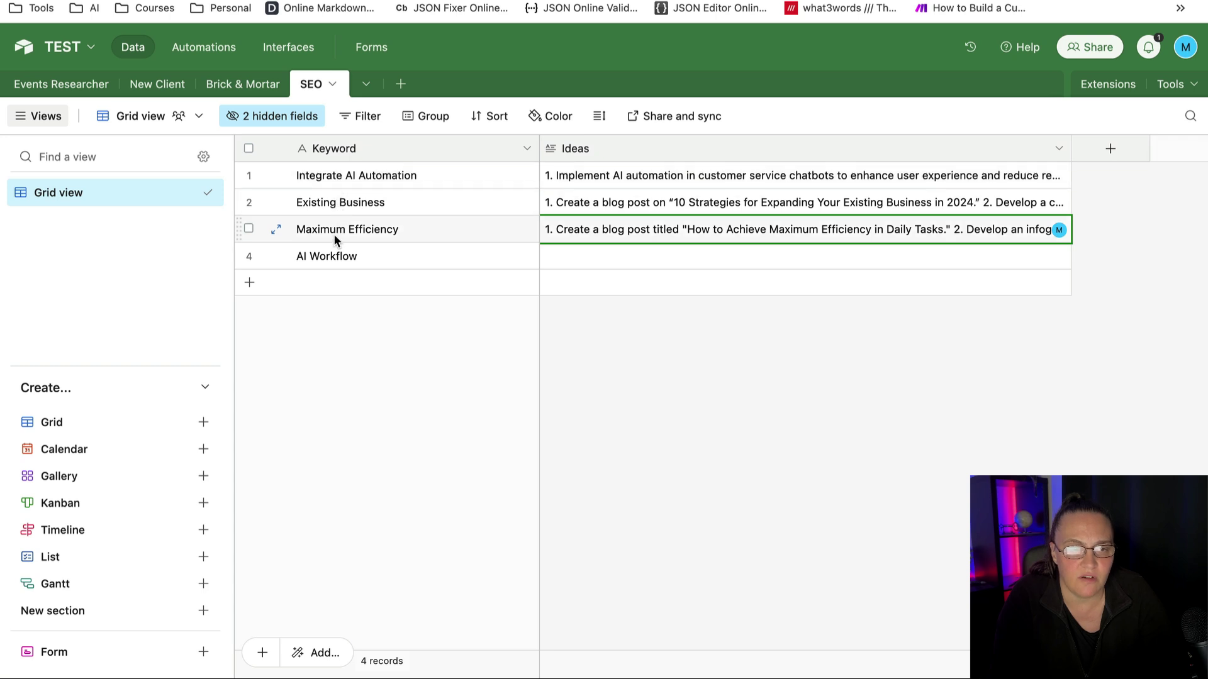
Expand and read the Integrate AI Automation record's ideas, then go back to Make.
left_click(1030, 179)
left_click(1064, 178)
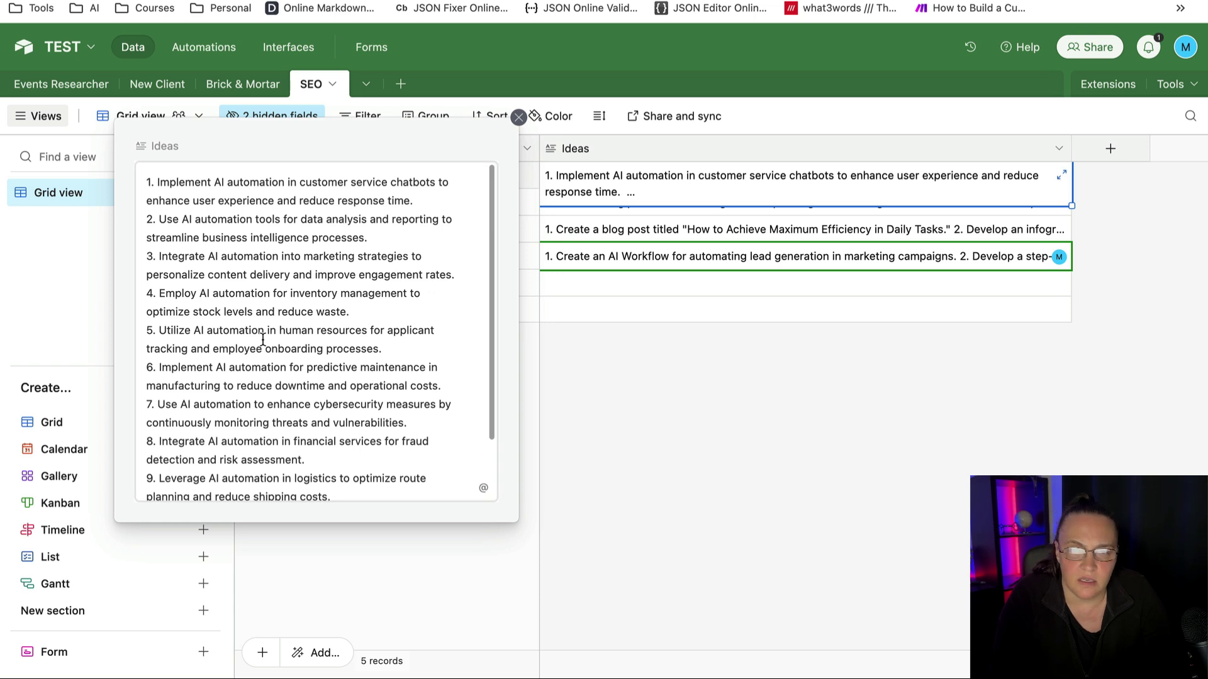
scroll(263, 339, "down", 3)
scroll(263, 339, "up", 3)
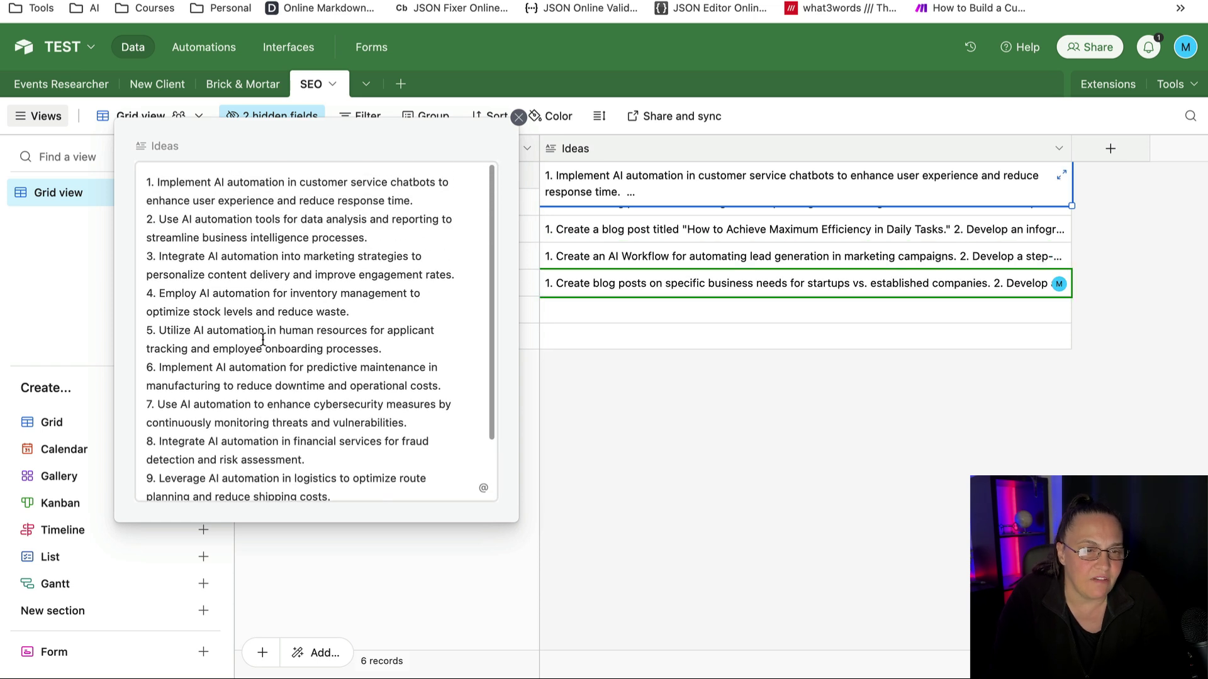
scroll(263, 340, "down", 3)
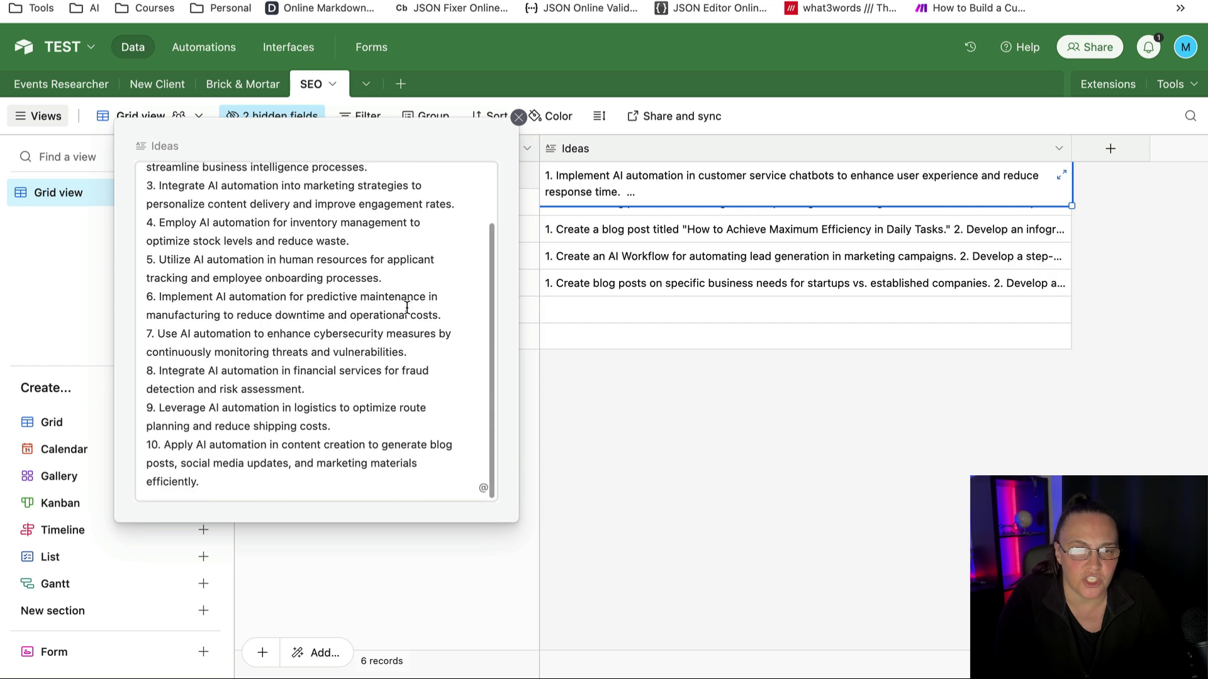
left_click(631, 376)
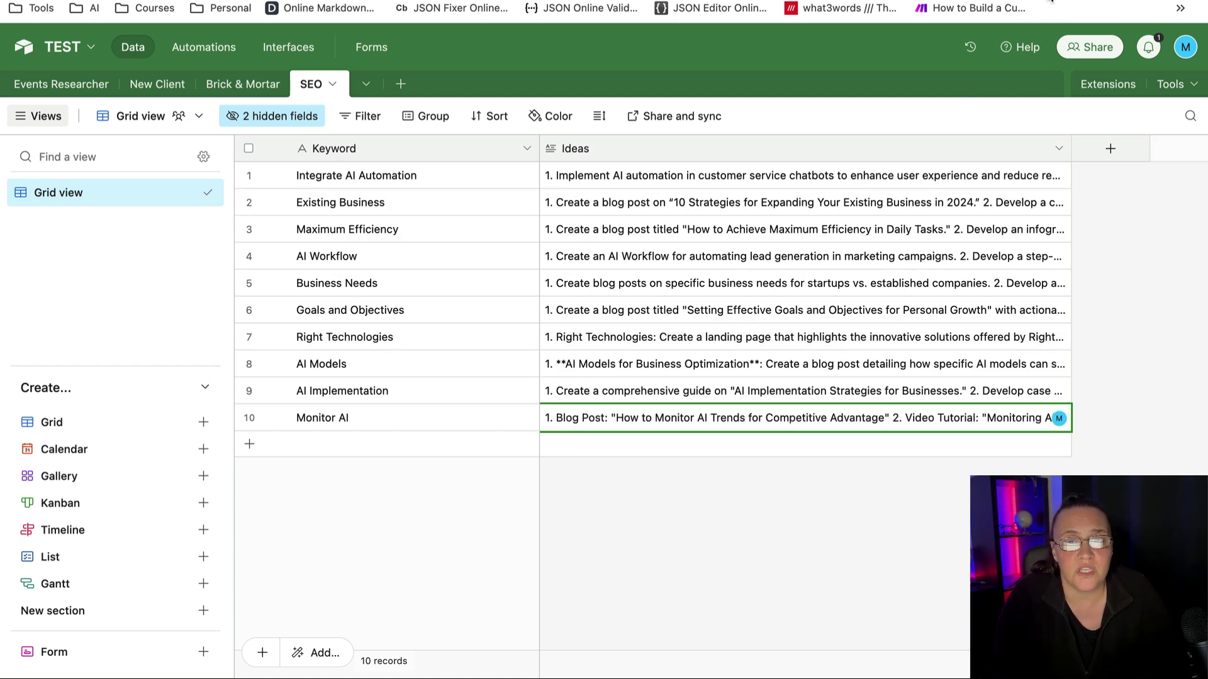
key("ctrl+Tab")
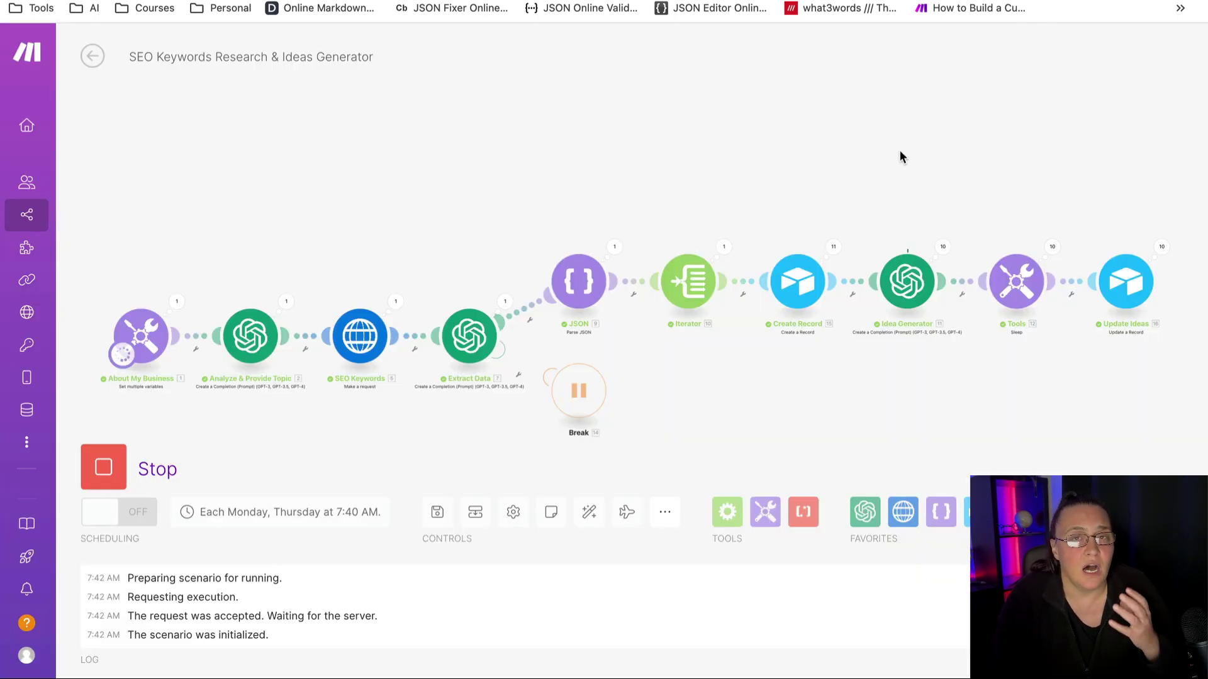